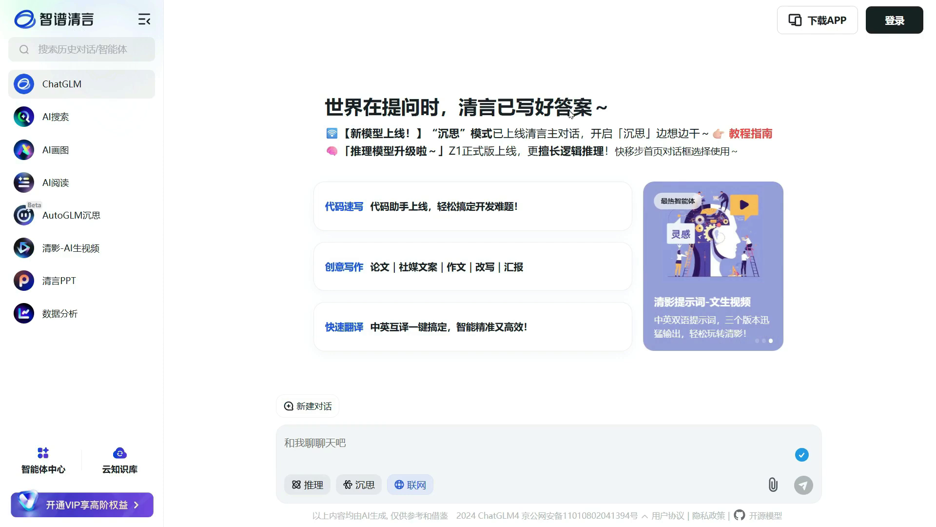
# Step: Translate the Zhipu Qingyan page to English and dismiss the translation bar
pyautogui.rightClick(648, 80)
pyautogui.click(726, 429)
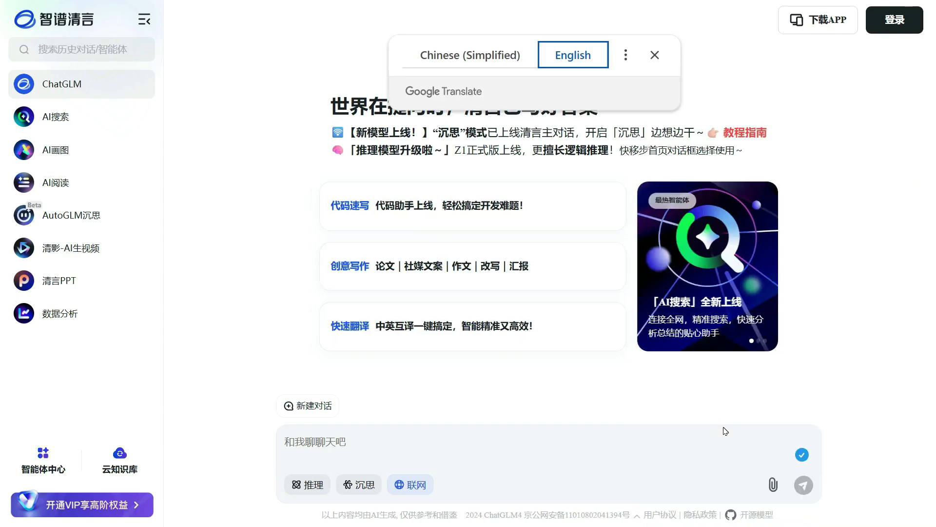
pyautogui.click(662, 54)
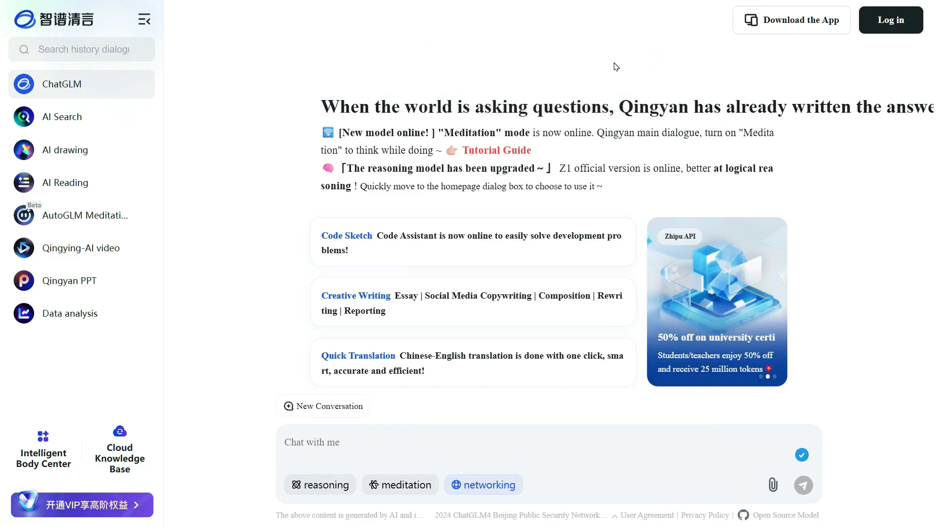
# Step: Start the phone-number sign-in and browse the +86 country dialling code list
pyautogui.click(885, 23)
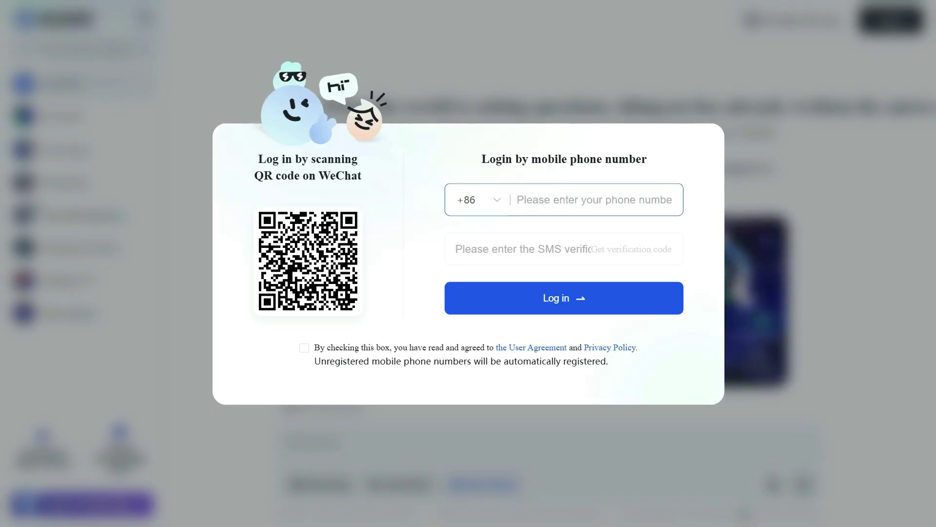
pyautogui.click(501, 205)
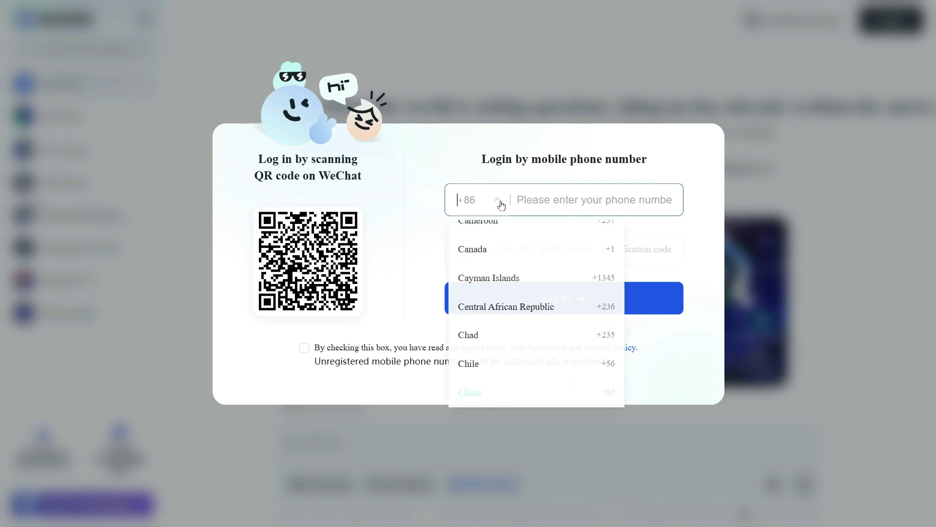
pyautogui.scroll(-3, 541, 300)
pyautogui.scroll(-3, 546, 306)
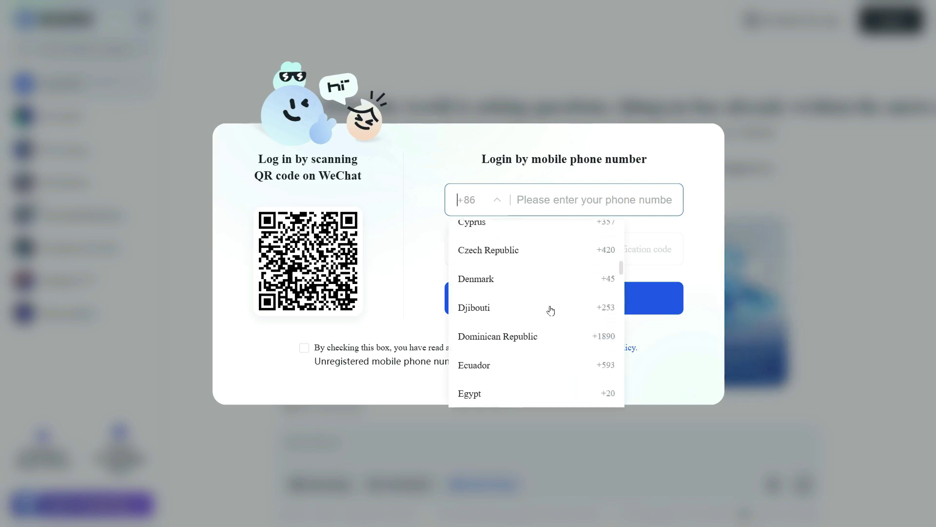
pyautogui.scroll(-3, 548, 308)
pyautogui.scroll(-2, 550, 311)
pyautogui.scroll(-3, 551, 321)
pyautogui.scroll(-3, 551, 320)
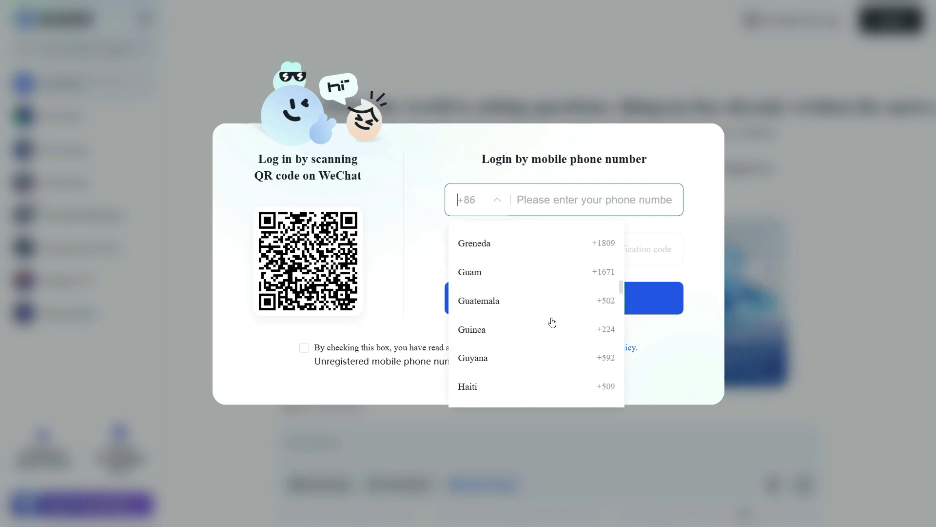
pyautogui.scroll(-3, 552, 322)
pyautogui.scroll(-1, 551, 322)
pyautogui.scroll(-3, 553, 322)
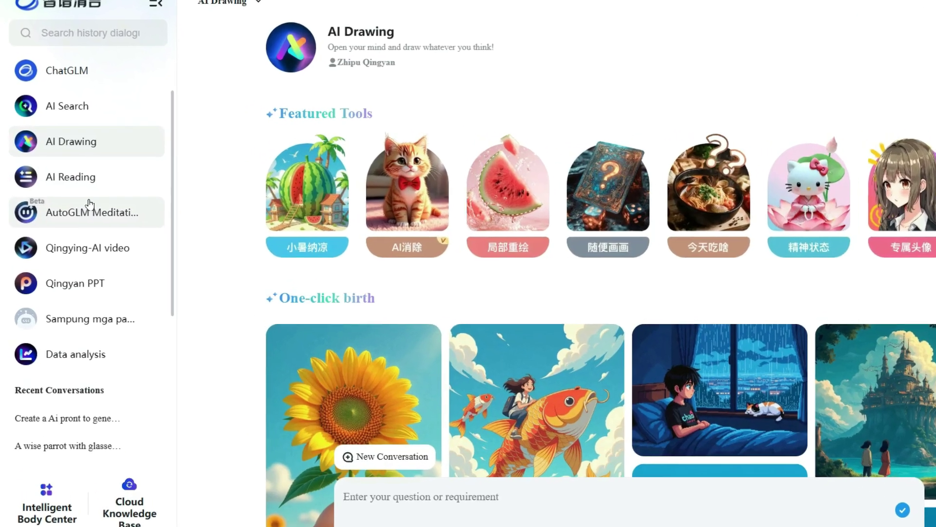
# Step: Switch to Qingying AI video and enter the prompt about a handsome man in jeans and jacket talking
pyautogui.scroll(-2, 90, 204)
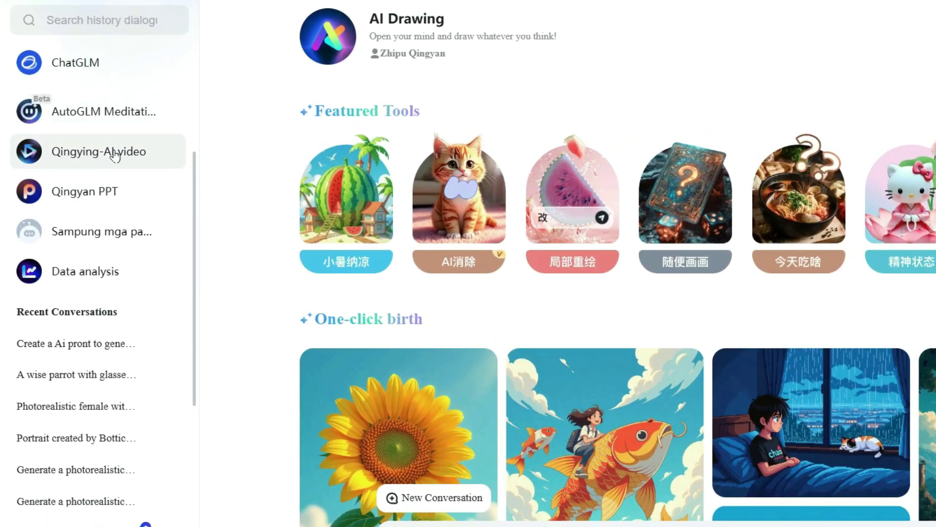
pyautogui.click(98, 155)
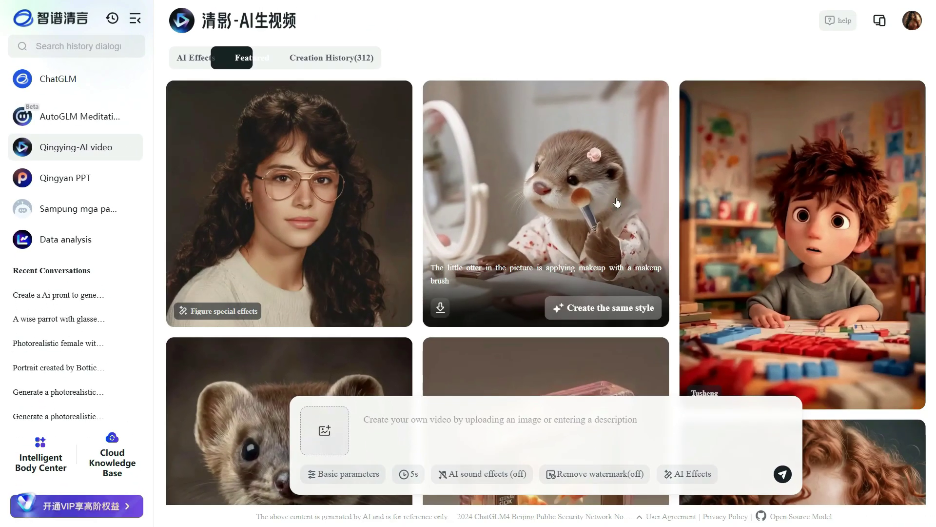
pyautogui.scroll(-5, 606, 246)
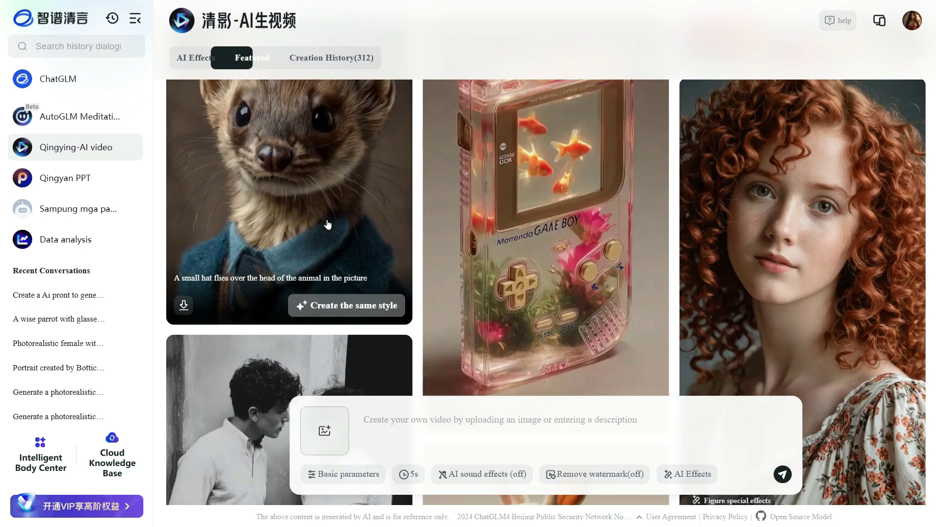
pyautogui.scroll(5, 376, 310)
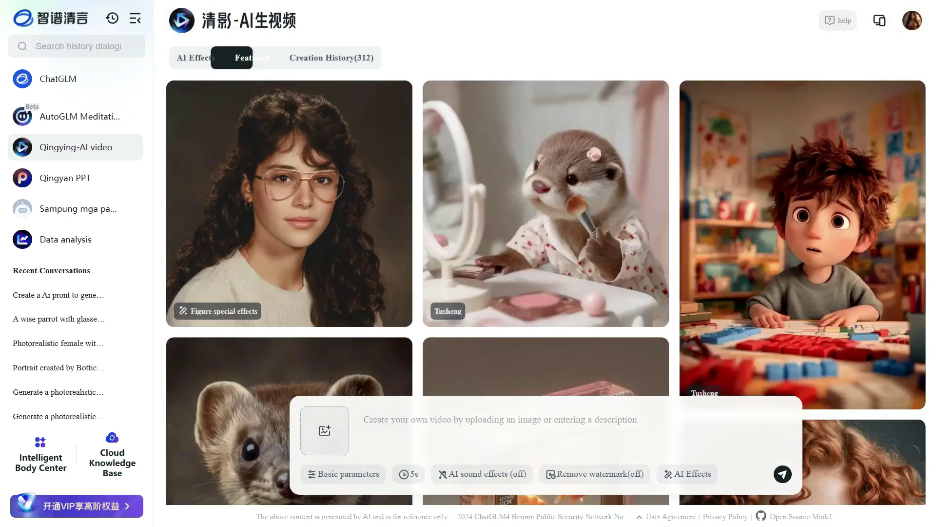
pyautogui.write('A handsome man wearing jeans and jacket, sitting on a chair in the room. He is talking with hand movements.')
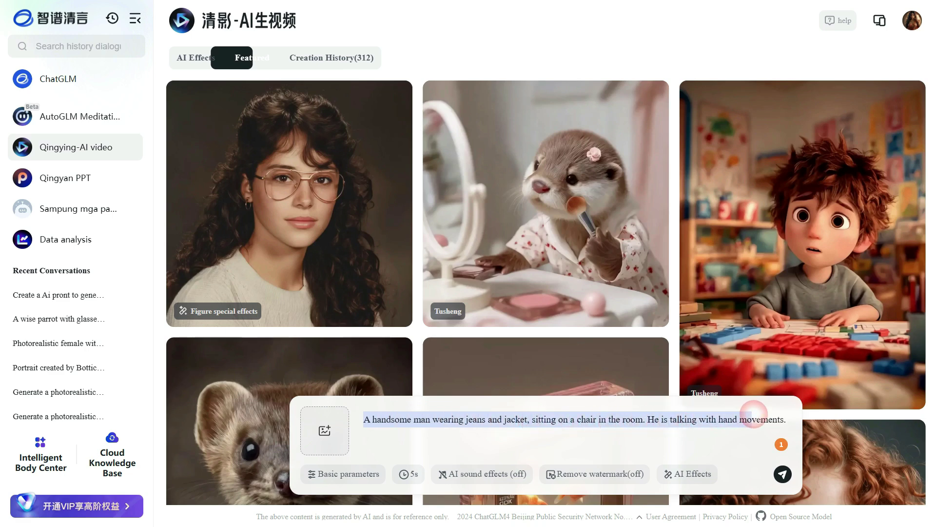
pyautogui.click(664, 444)
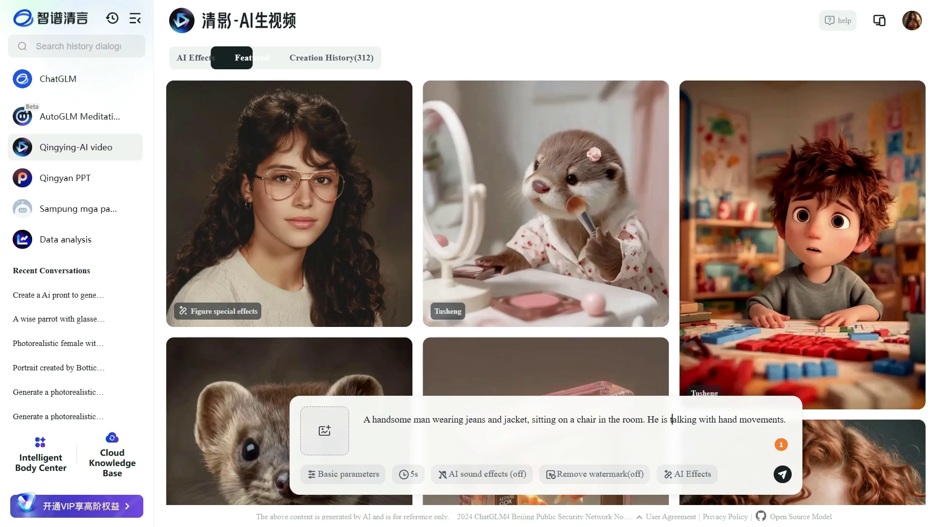
pyautogui.click(348, 478)
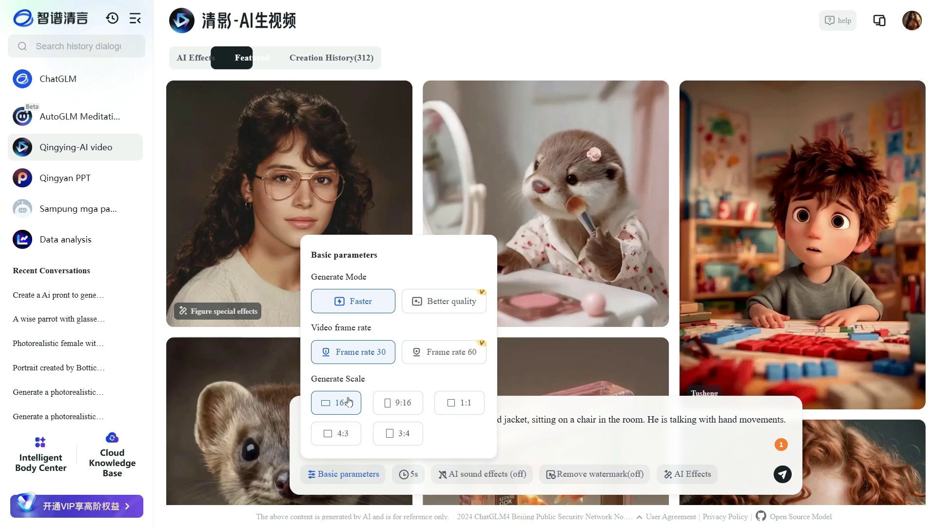
pyautogui.click(418, 479)
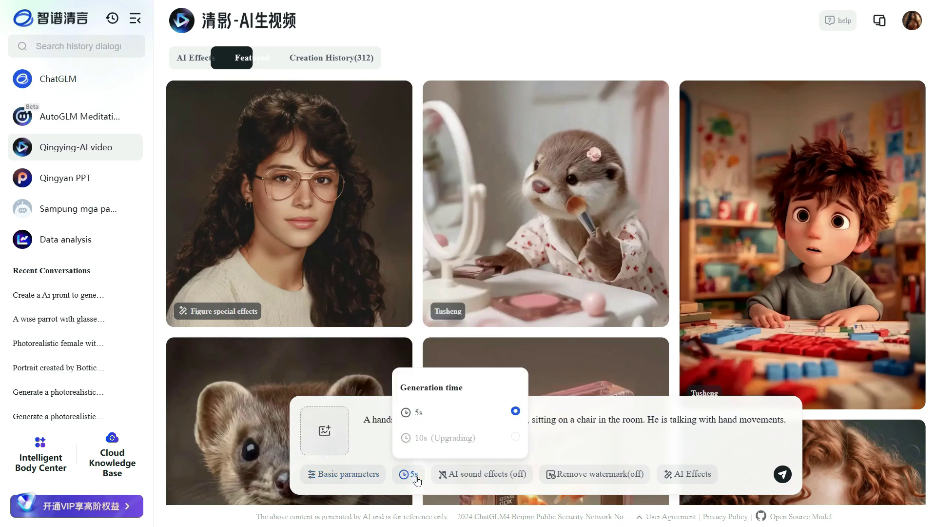
pyautogui.click(508, 480)
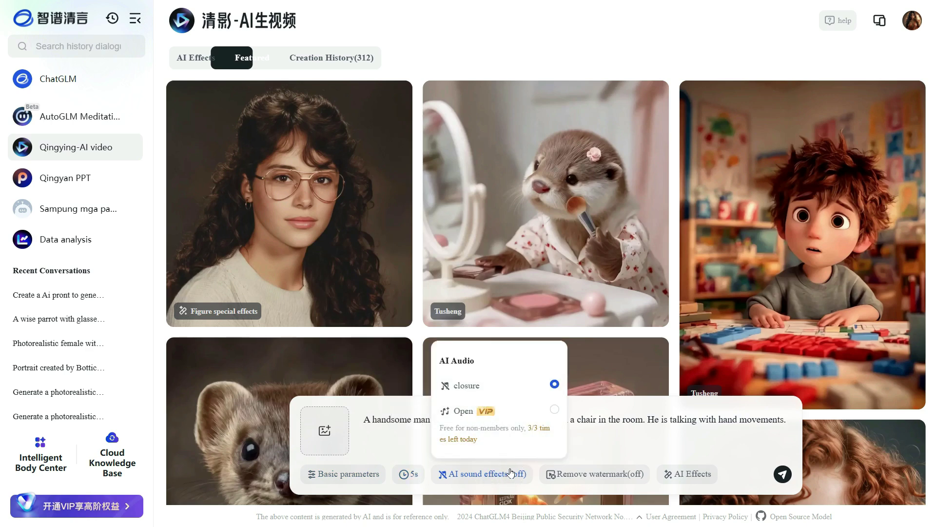
pyautogui.click(698, 472)
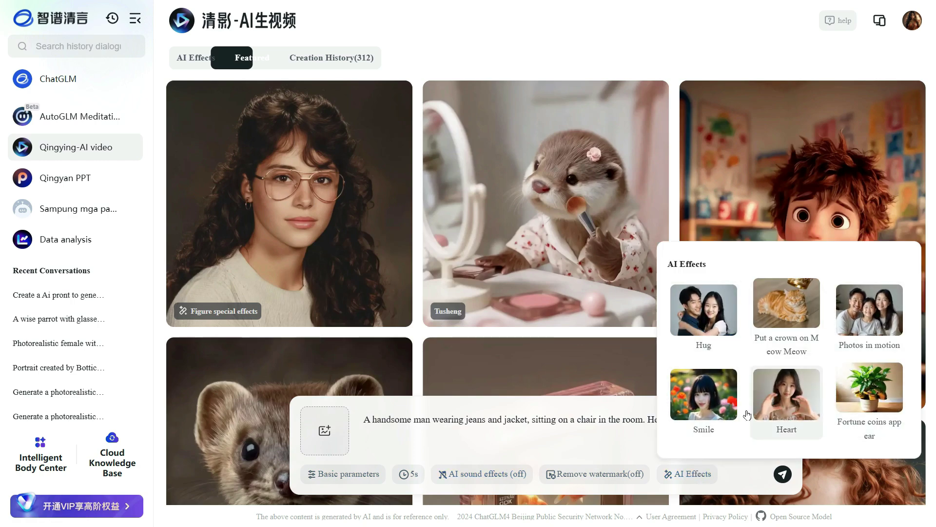
# Step: Submit the man prompt and preview the finished 1280×720 video in Creation History
pyautogui.click(783, 473)
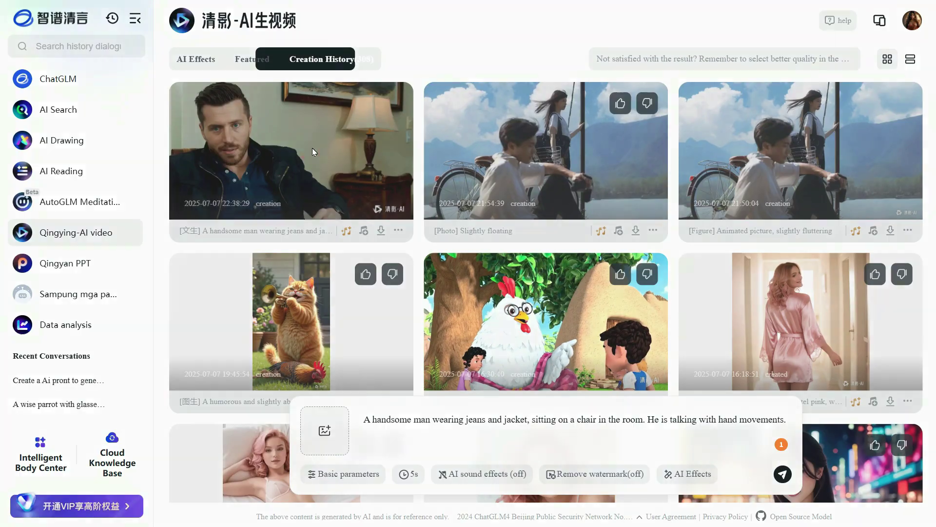
pyautogui.click(312, 147)
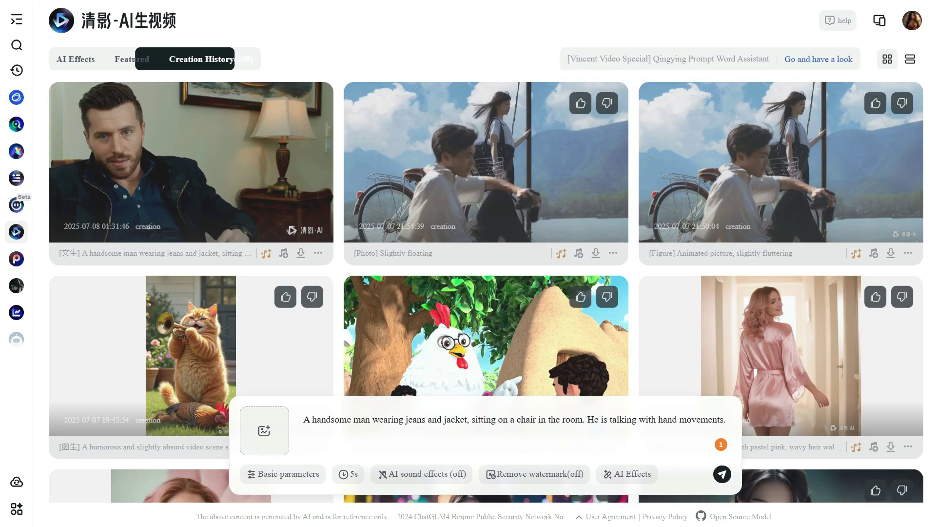
# Step: Clear the old prompt and attach the woman's portrait as the reference image
pyautogui.moveTo(725, 418); pyautogui.dragTo(296, 423)
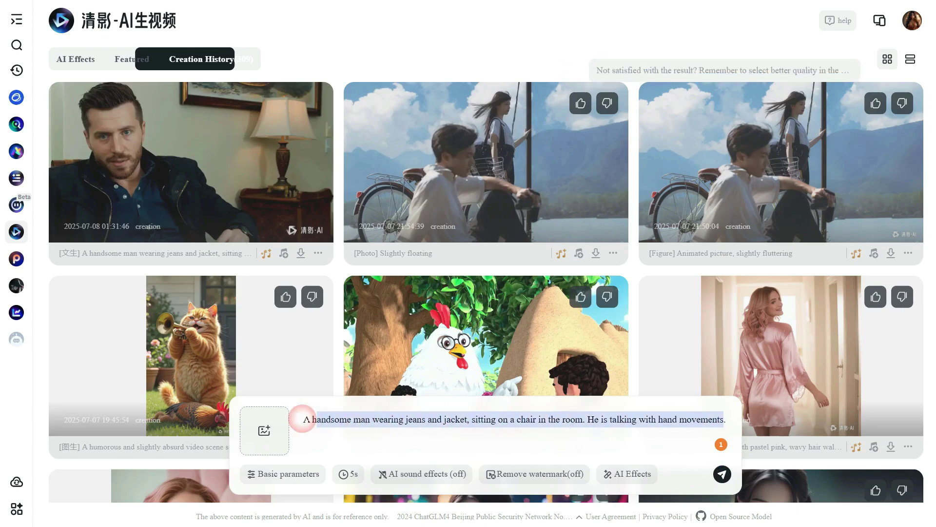
pyautogui.press('BackSpace')
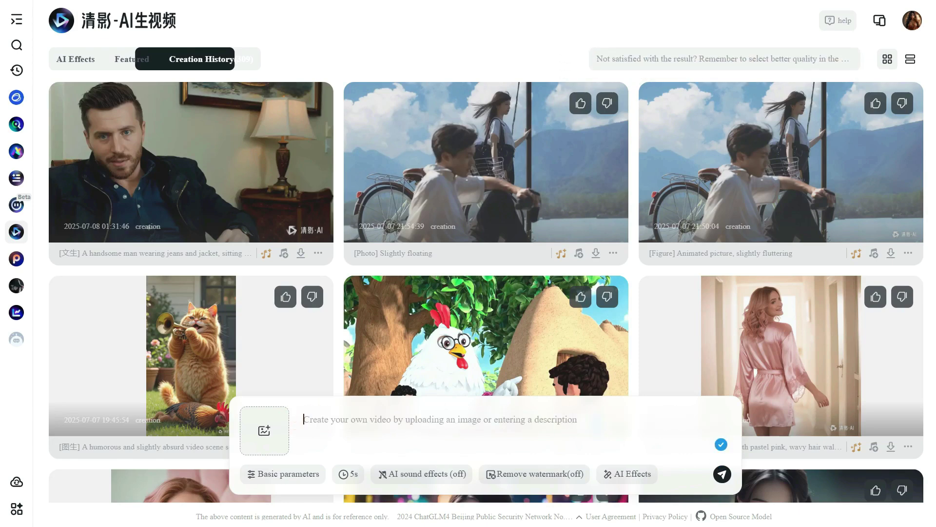
pyautogui.click(266, 431)
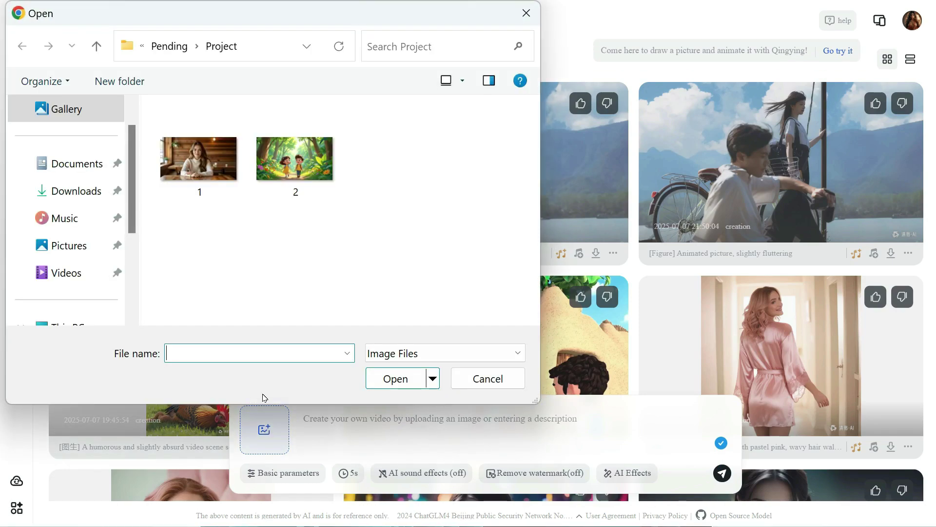
pyautogui.doubleClick(195, 163)
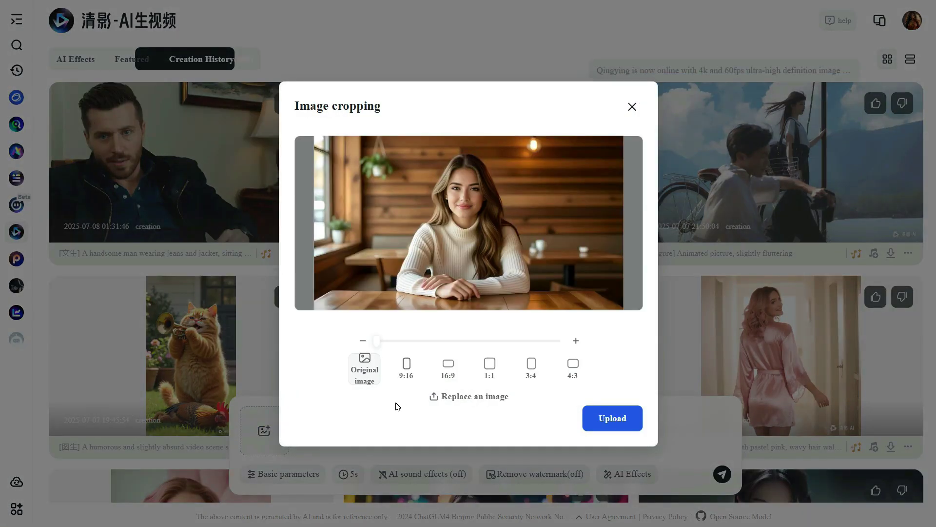
pyautogui.click(615, 418)
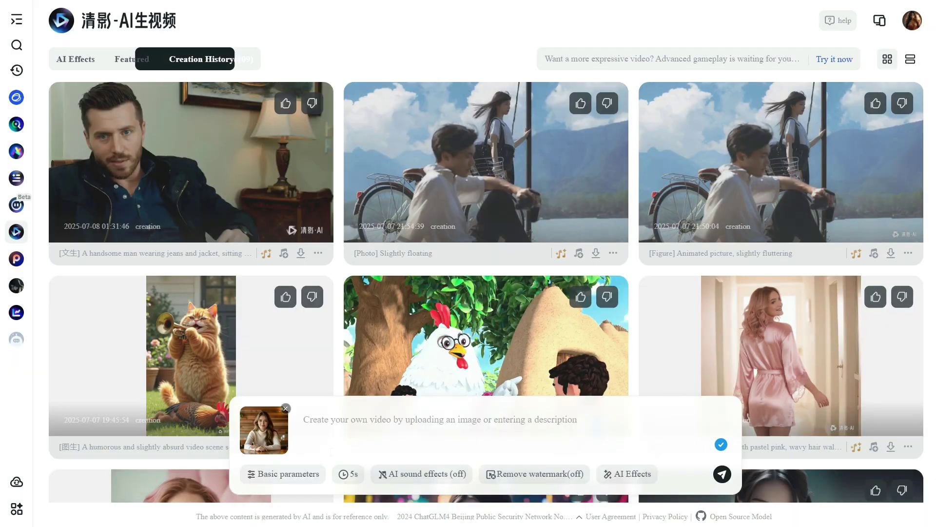
# Step: Enter the prompt 'Woman talking with hand gestures.' and set duration to 5s
pyautogui.write('Woman talking with hand gestures.')
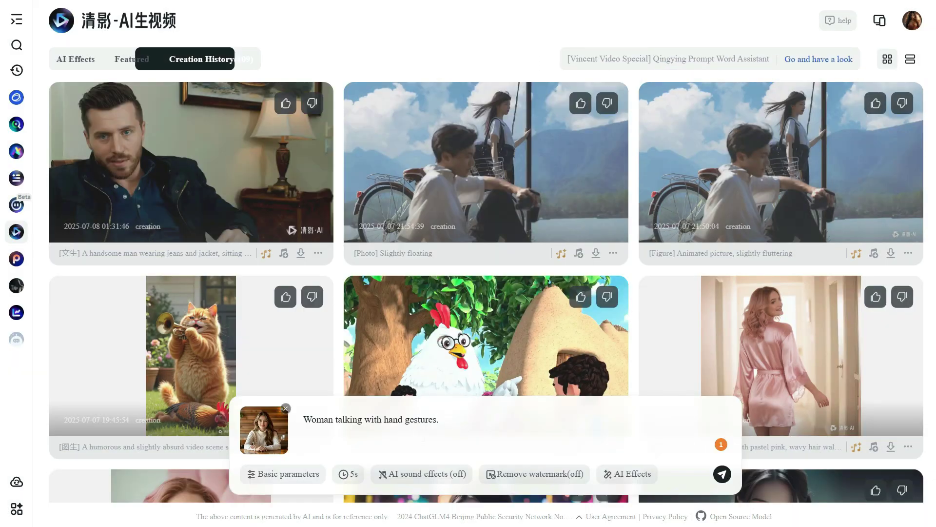
pyautogui.click(303, 475)
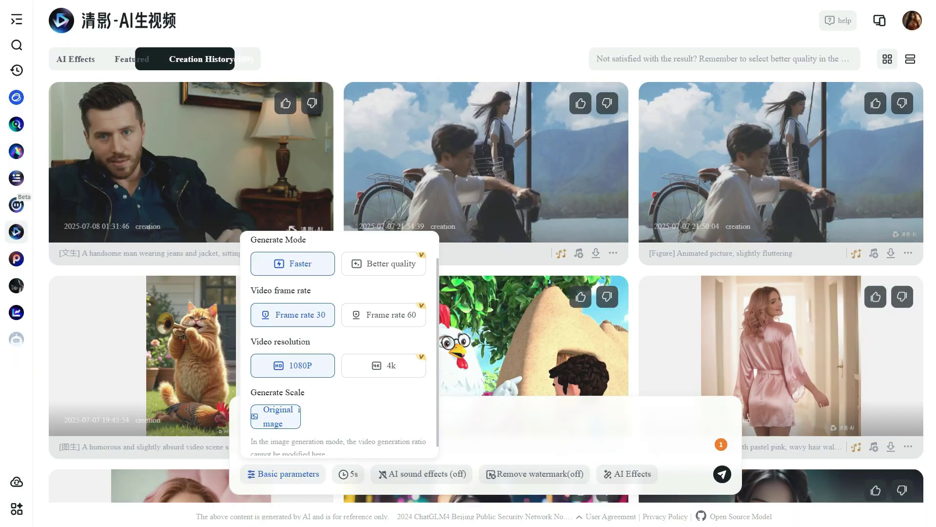
pyautogui.scroll(1, 343, 287)
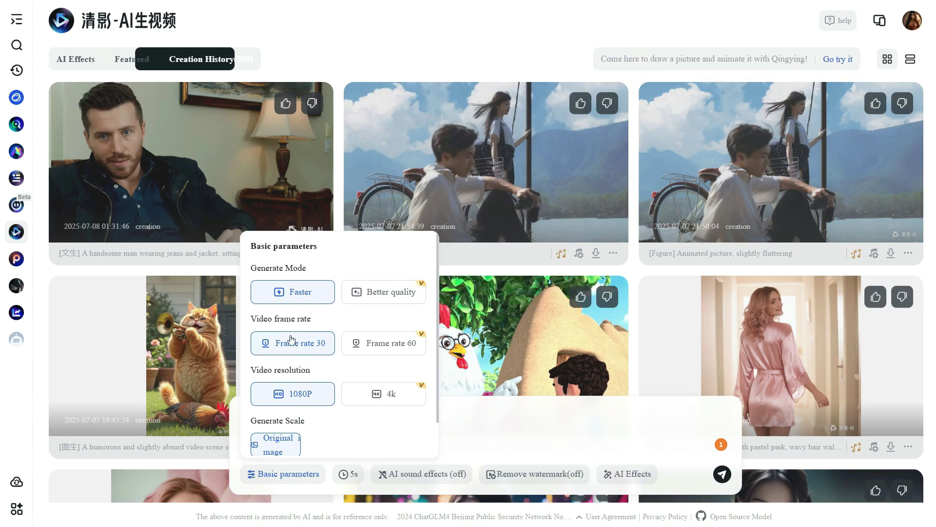
pyautogui.scroll(-1, 337, 341)
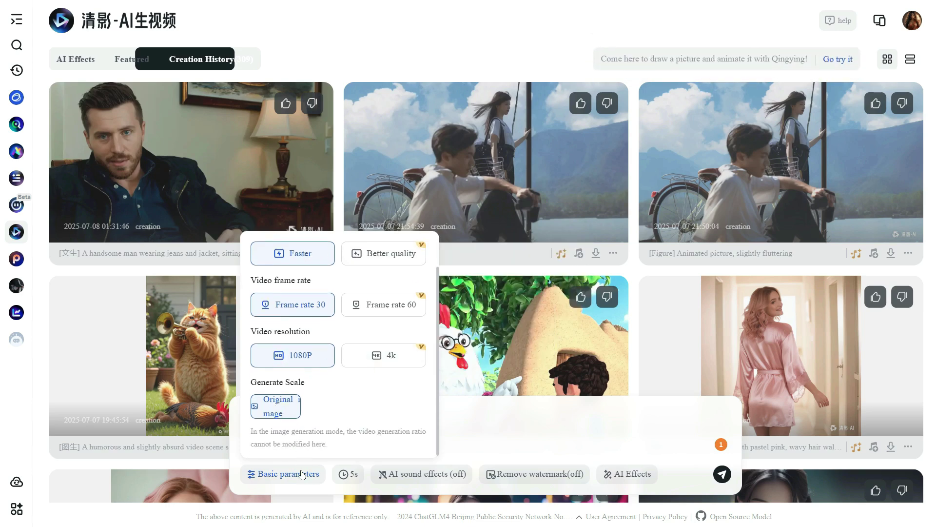
pyautogui.click(348, 473)
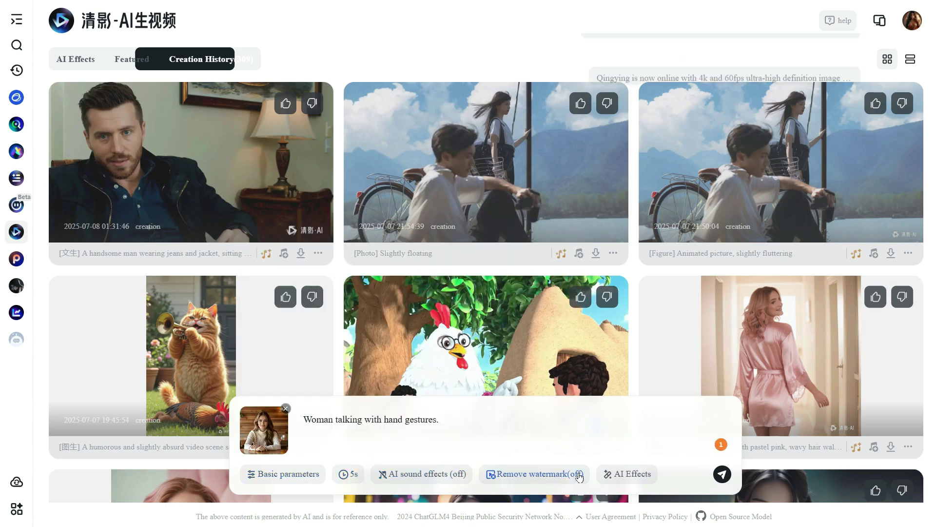
# Step: Send the hand-gestures request to generate the woman's talking video
pyautogui.click(723, 475)
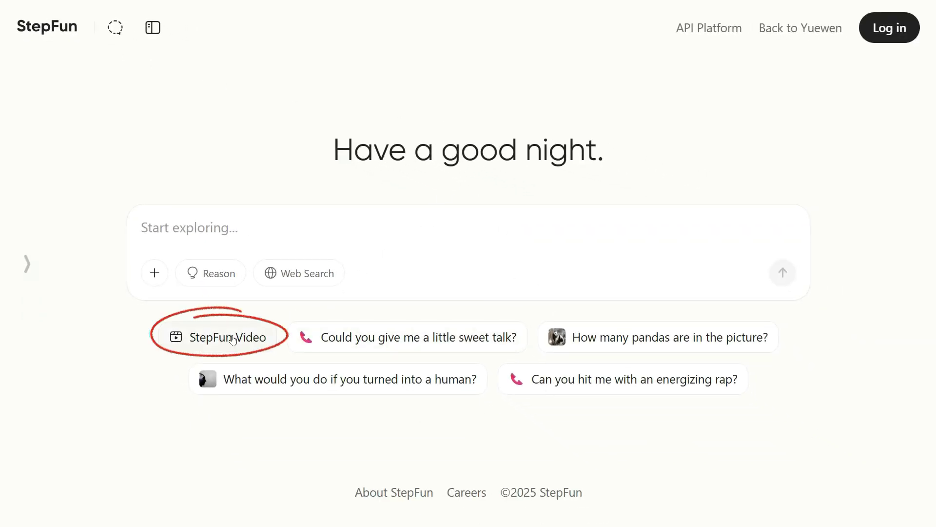
# Step: Go to the StepFun Video (阶跃视频) generator from the chip below the chat box
pyautogui.click(232, 339)
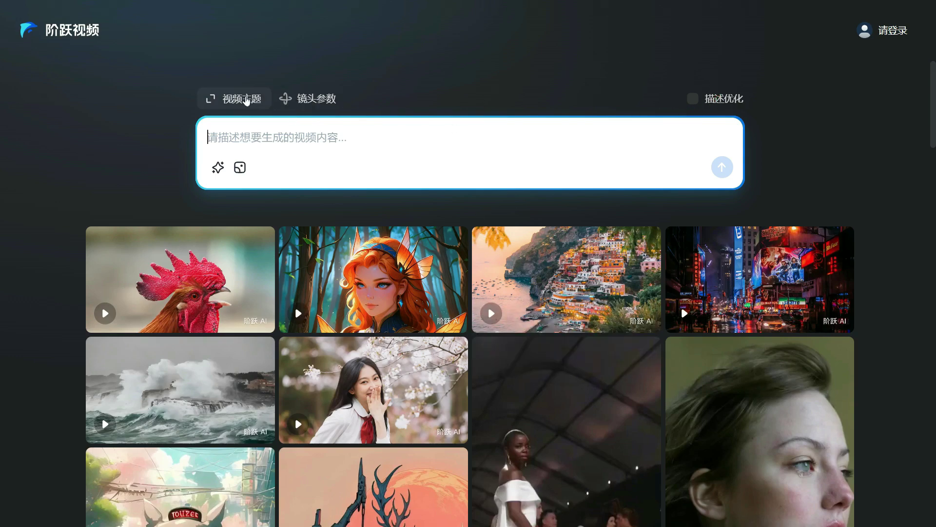
# Step: Translate the StepFun Video page to English and dismiss the translation bar
pyautogui.rightClick(564, 74)
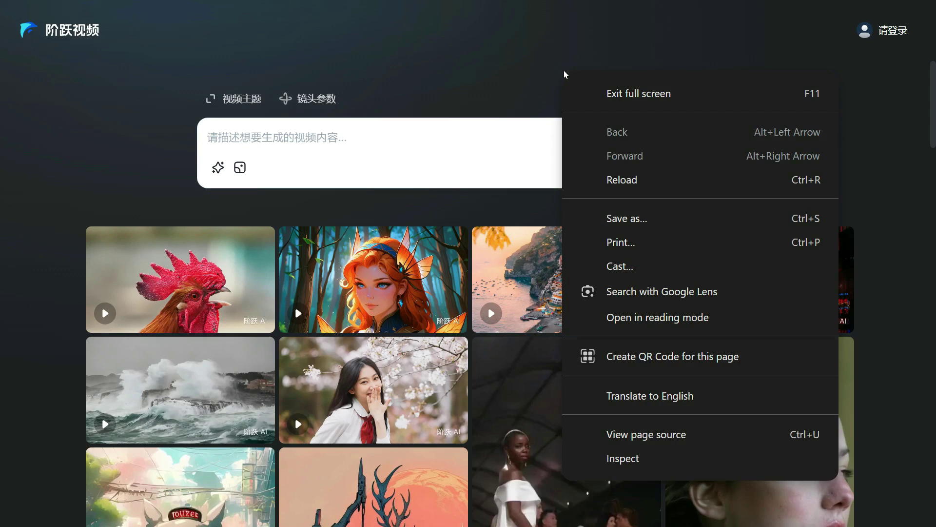
pyautogui.click(698, 395)
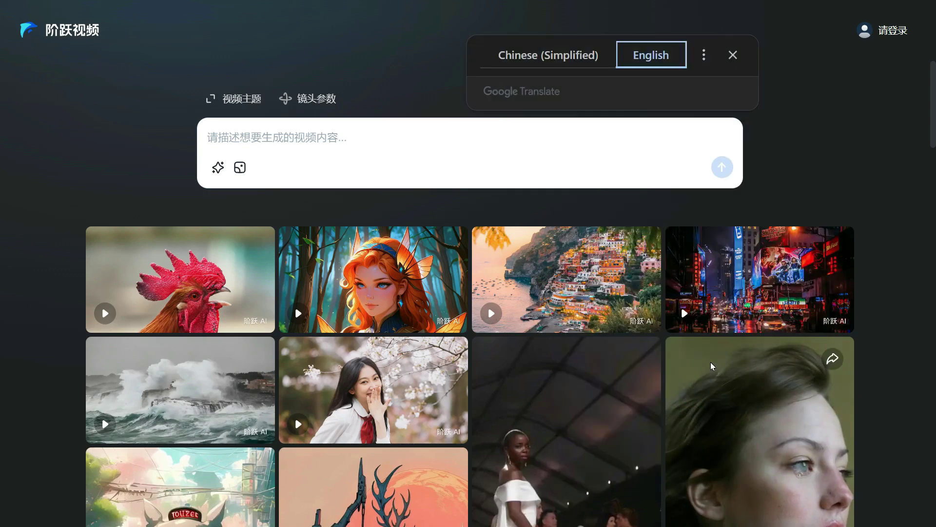
pyautogui.click(655, 57)
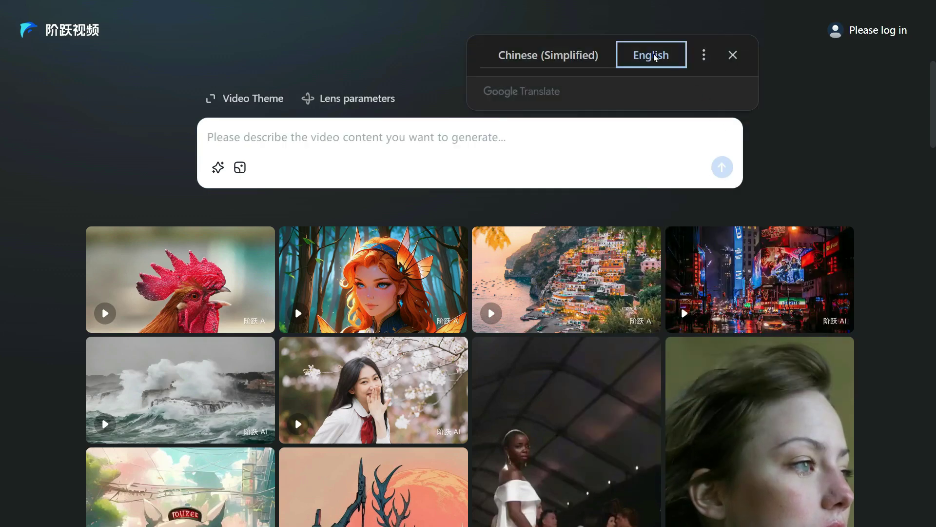
pyautogui.click(733, 55)
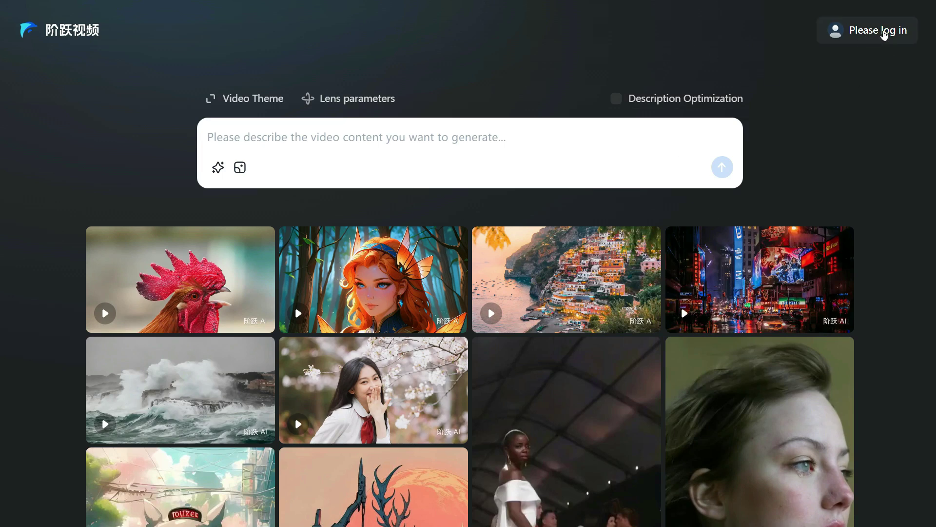
# Step: Bring up the login form and check the +86 country calling code list
pyautogui.click(880, 33)
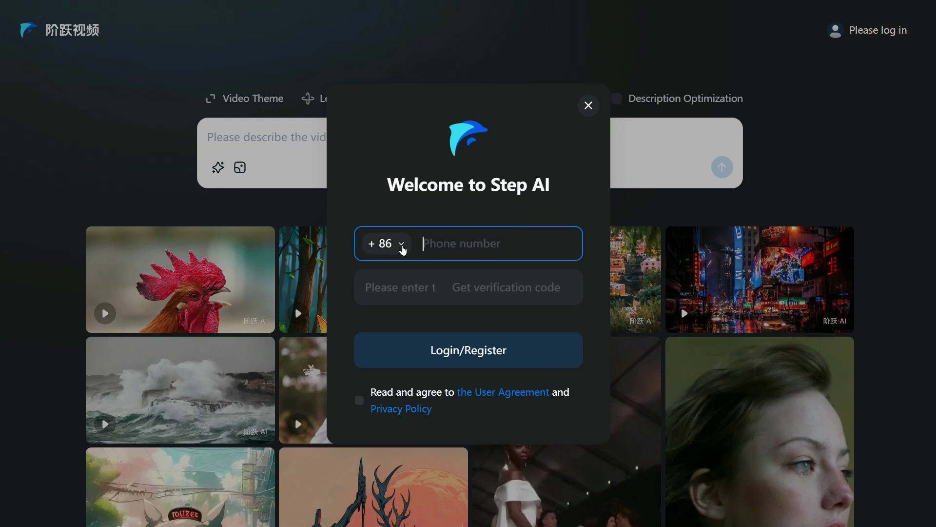
pyautogui.click(405, 247)
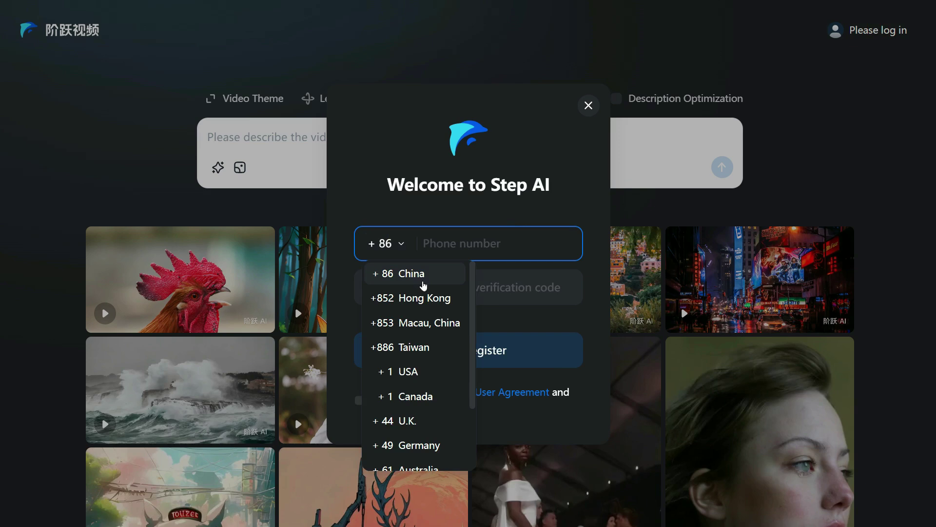
pyautogui.scroll(-2, 427, 332)
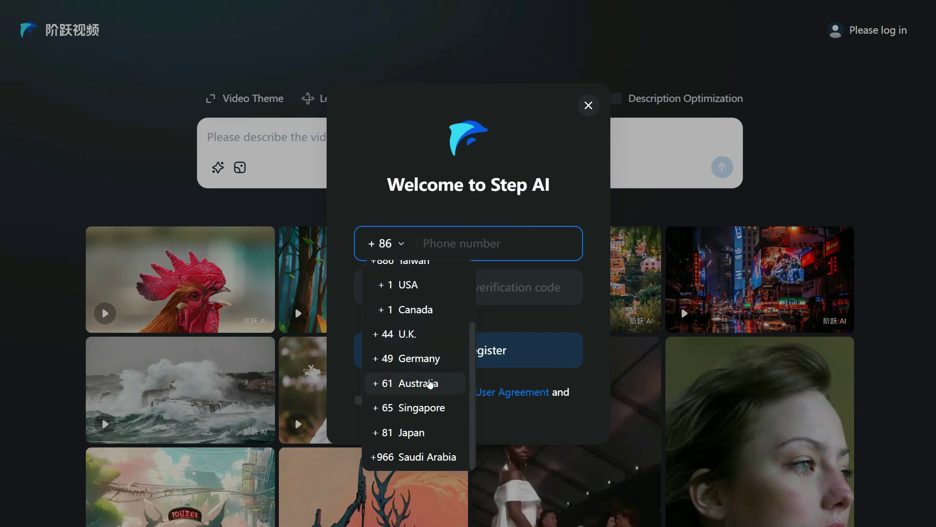
pyautogui.scroll(2, 424, 446)
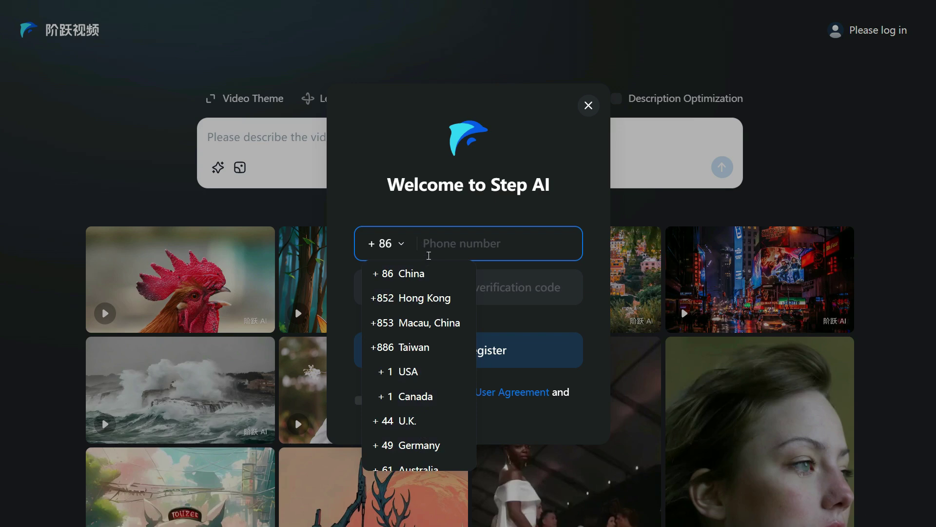
pyautogui.click(430, 252)
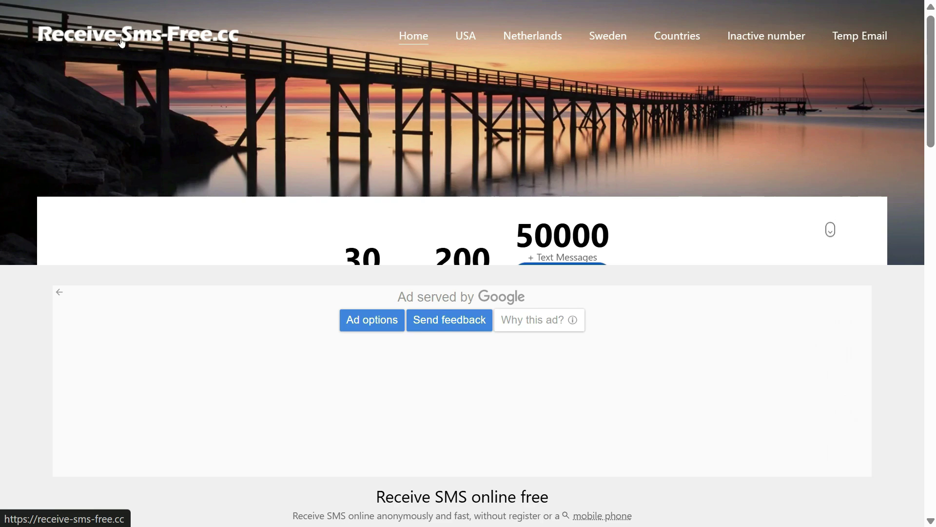
pyautogui.scroll(-1, 331, 125)
pyautogui.scroll(-3, 334, 180)
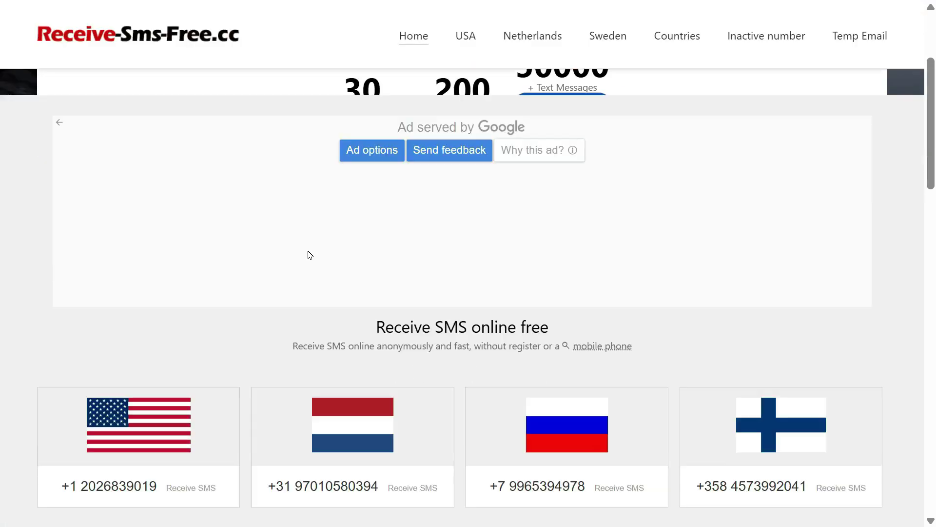
pyautogui.scroll(-1, 309, 255)
pyautogui.click(156, 363)
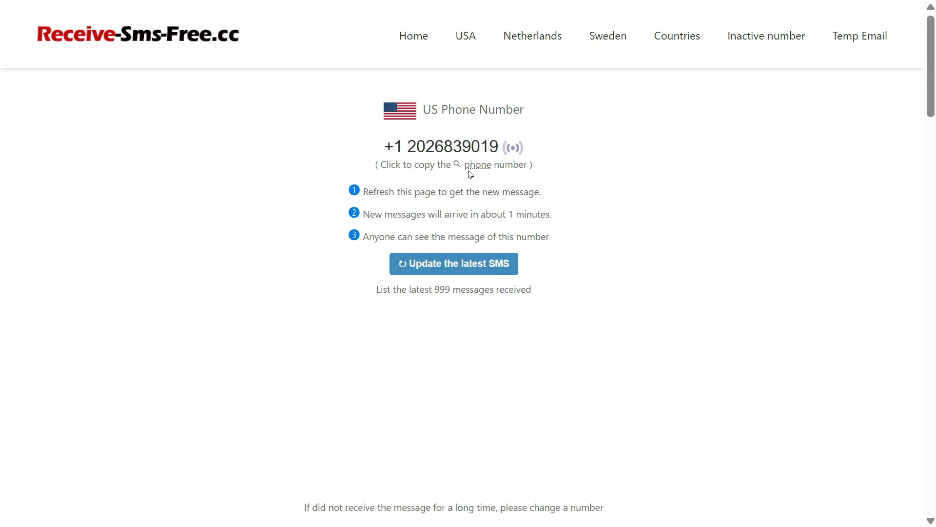
pyautogui.click(450, 148)
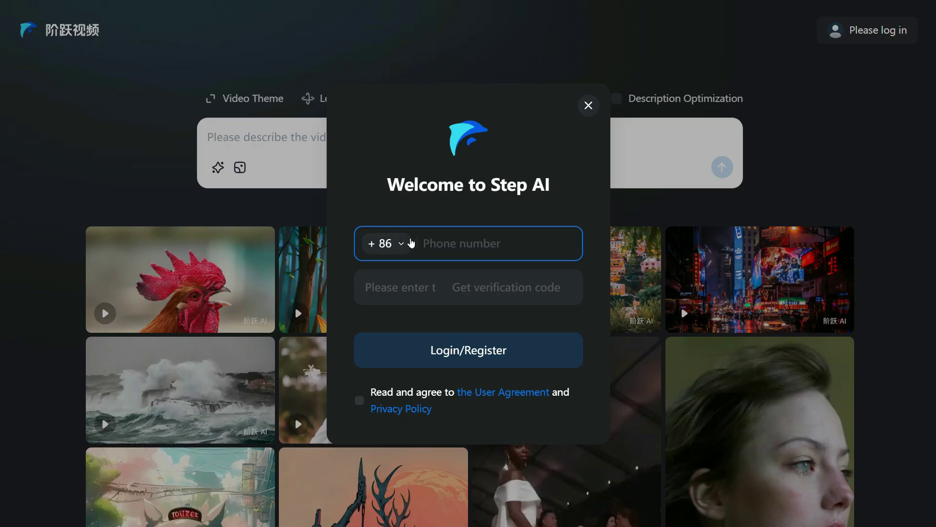
# Step: Abandon the first +1 attempt, close the login form and revert the page to Chinese
pyautogui.click(403, 246)
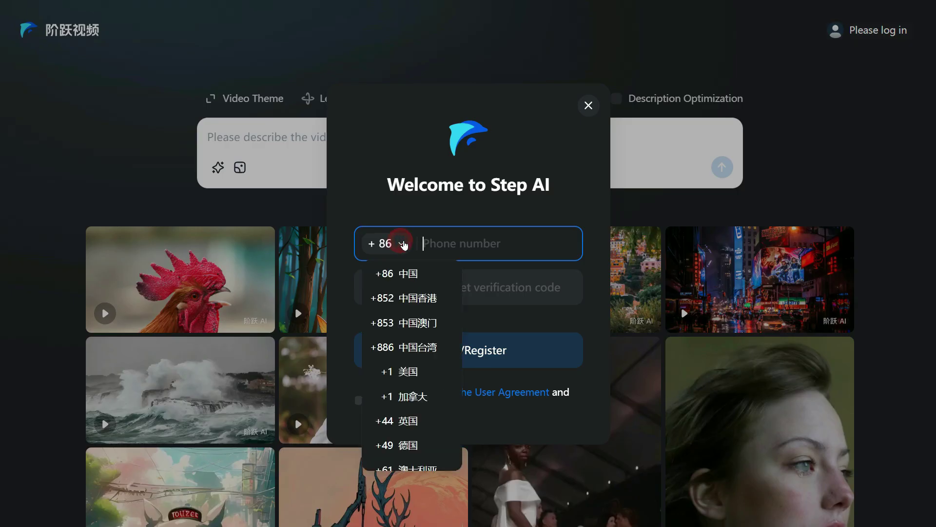
pyautogui.click(407, 372)
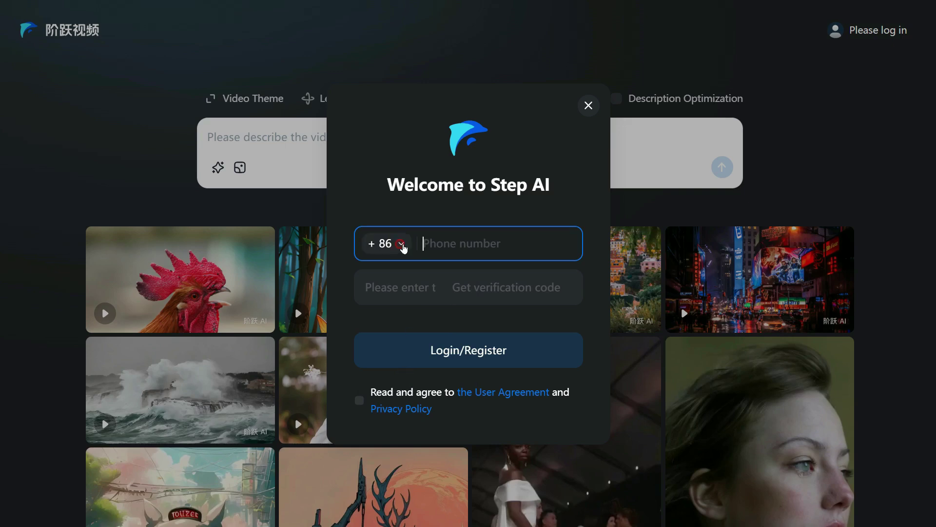
pyautogui.click(404, 244)
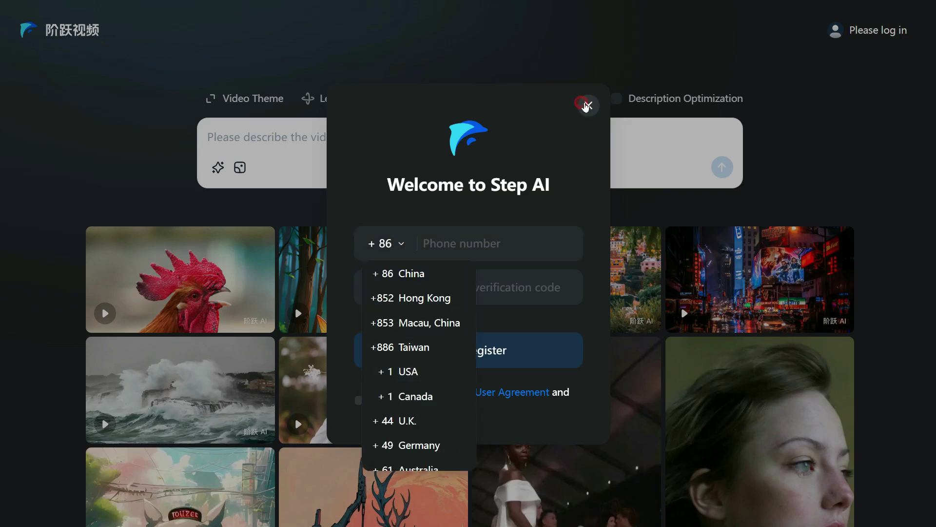
pyautogui.click(589, 105)
pyautogui.rightClick(636, 48)
pyautogui.click(696, 372)
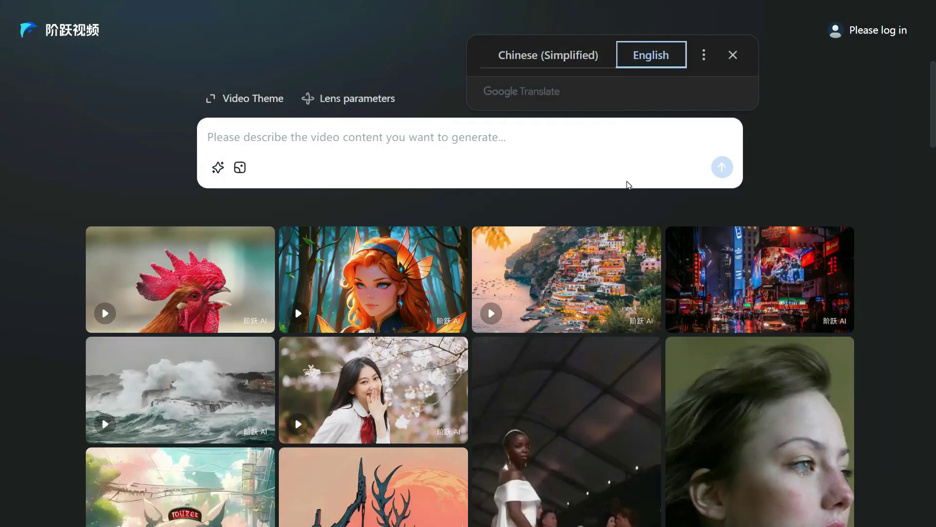
pyautogui.click(572, 55)
pyautogui.click(881, 38)
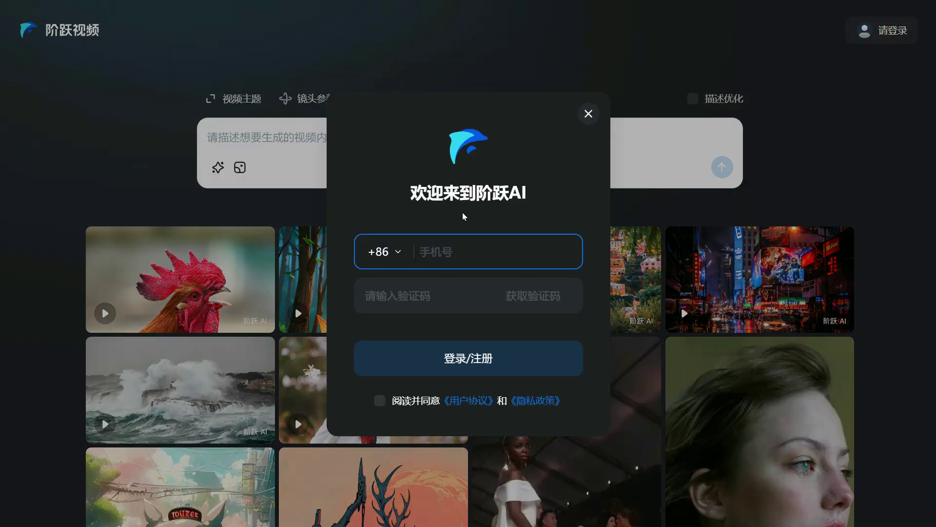
pyautogui.click(397, 253)
pyautogui.click(400, 380)
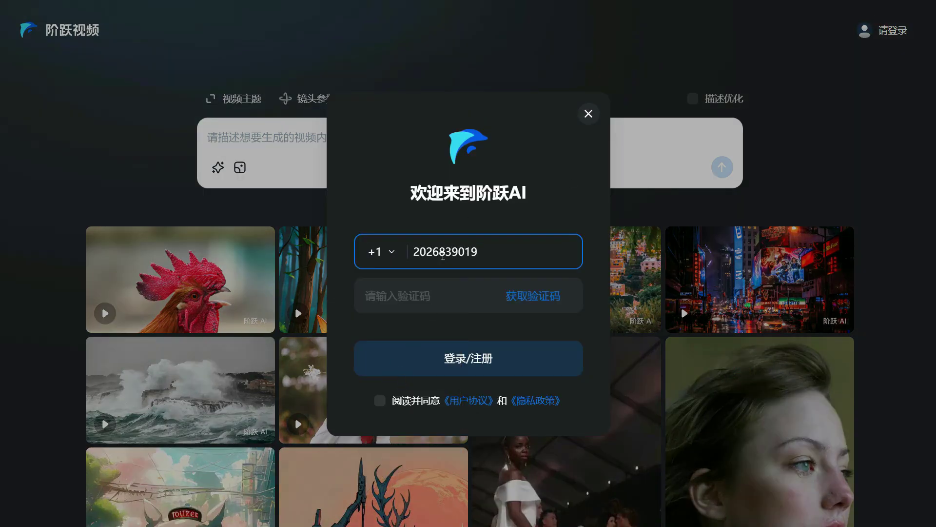
pyautogui.click(530, 298)
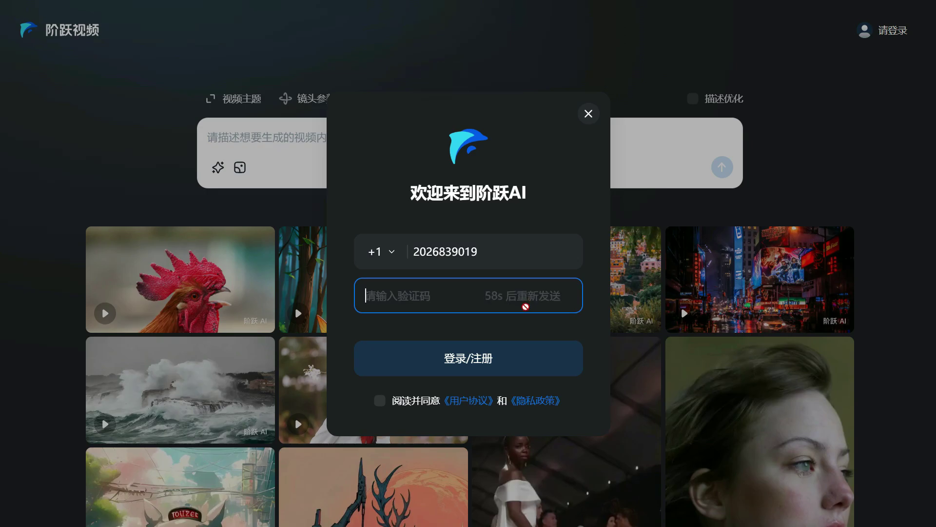
pyautogui.hotkey('ctrl', 'Tab')
pyautogui.scroll(-3, 502, 330)
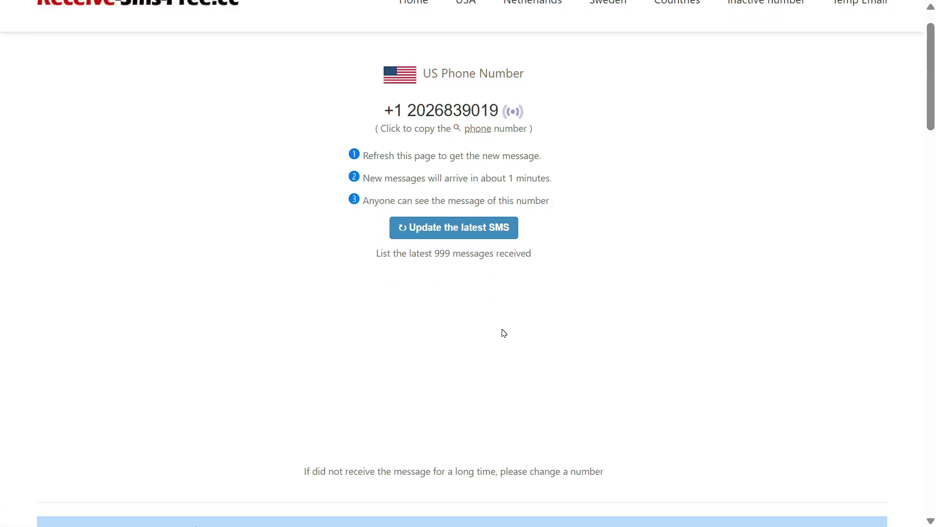
pyautogui.click(474, 89)
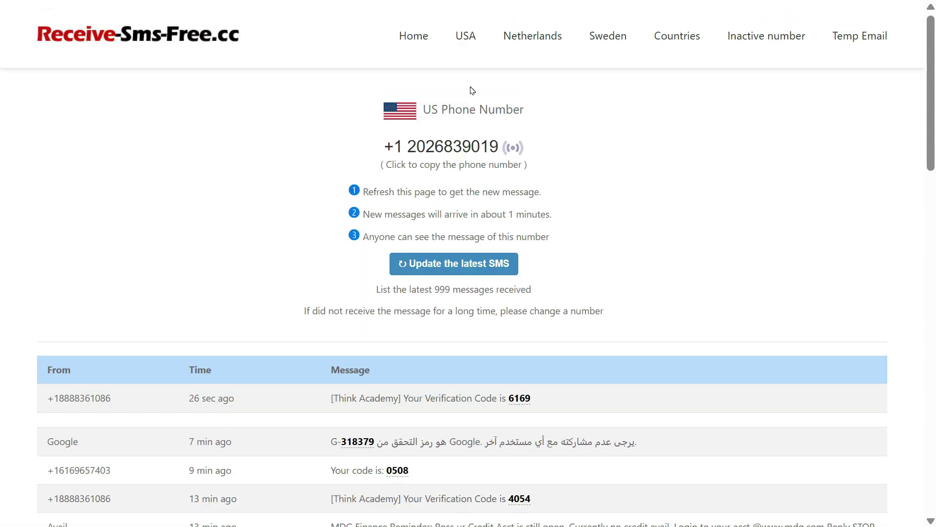
pyautogui.scroll(-6, 358, 241)
pyautogui.doubleClick(520, 253)
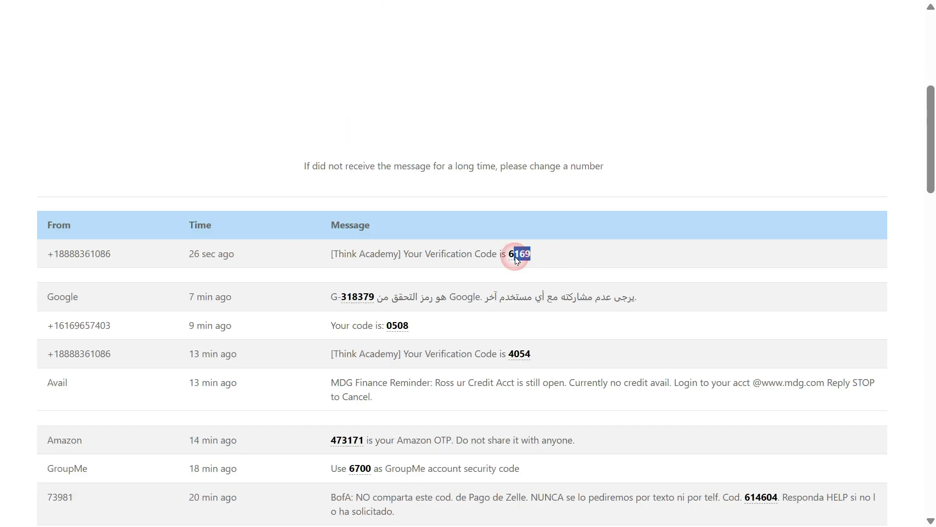
pyautogui.rightClick(515, 252)
pyautogui.click(552, 269)
pyautogui.scroll(6, 595, 179)
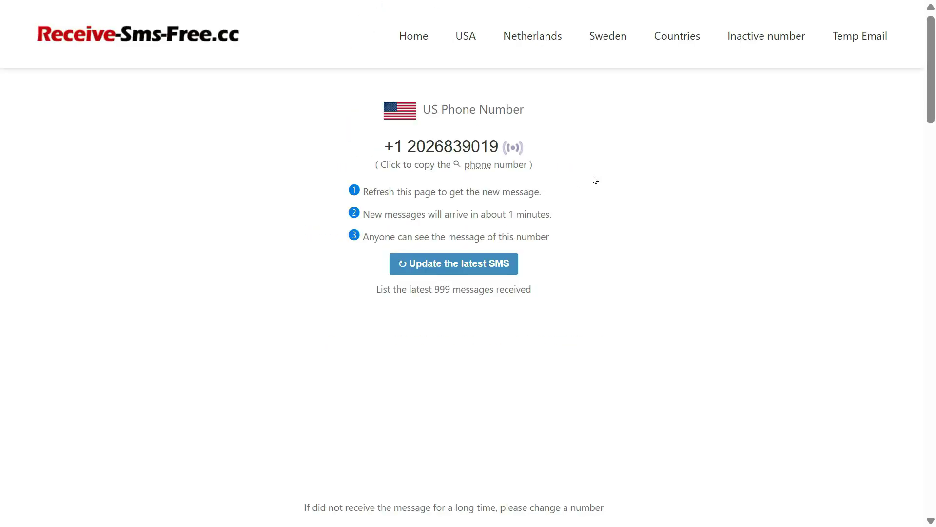
pyautogui.hotkey('alt', 'Tab')
pyautogui.hotkey('ctrl', 'v')
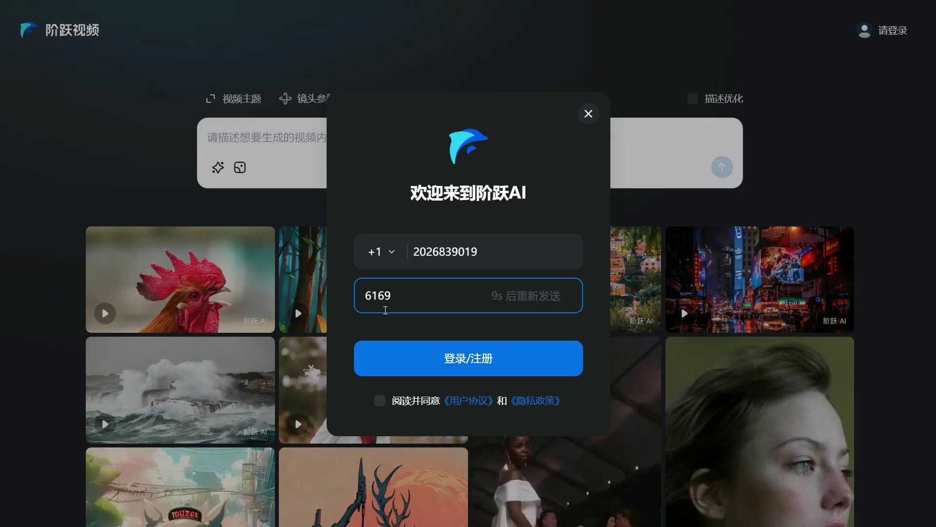
pyautogui.click(461, 360)
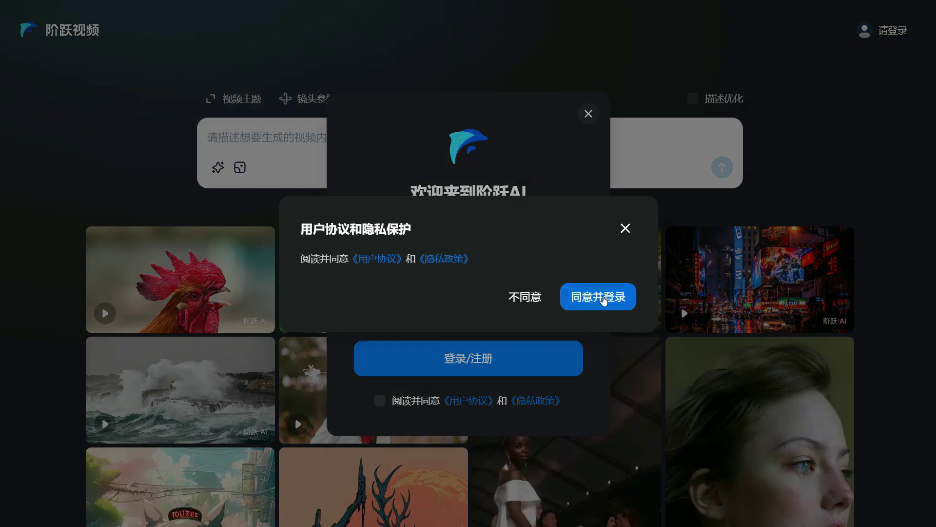
pyautogui.click(602, 298)
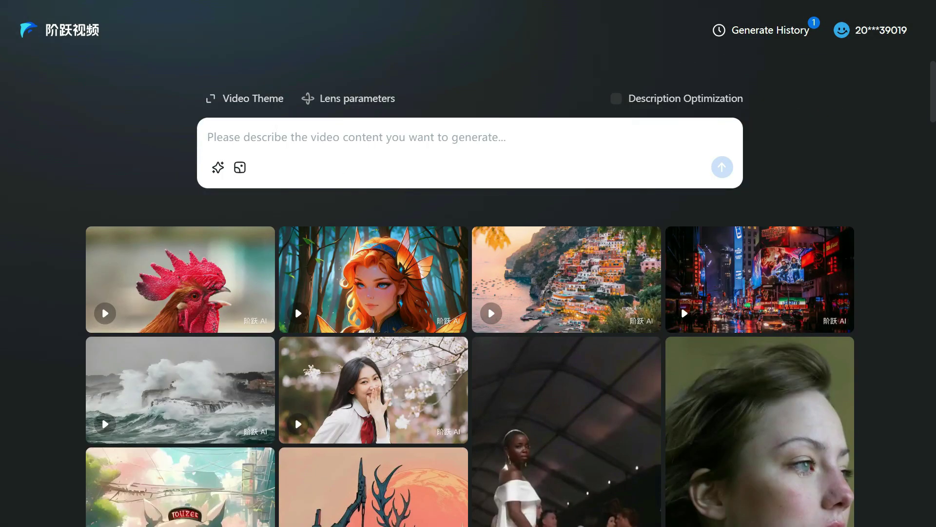
# Step: Enter 'Mercedes-Benz driving on the road' as the prompt and browse the theme and lens presets
pyautogui.click(226, 138)
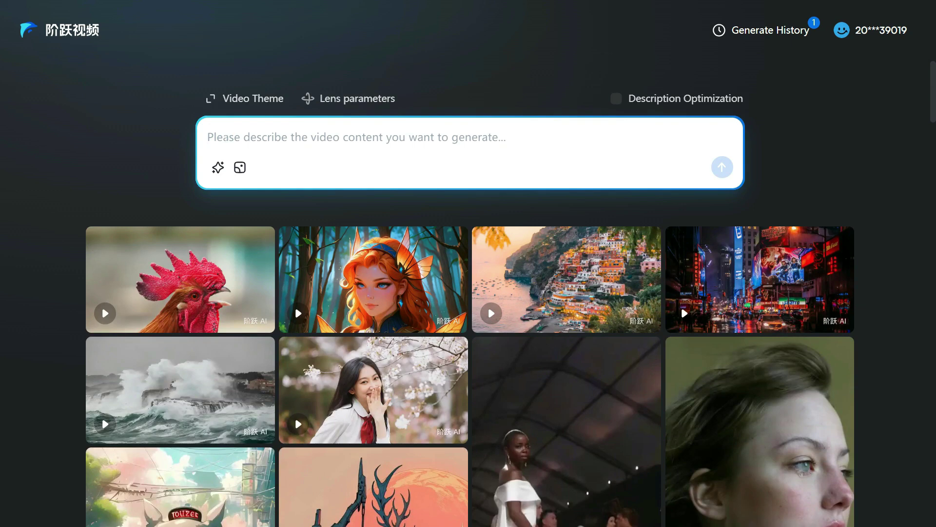
pyautogui.write('Mercedes-Benz driving on the road')
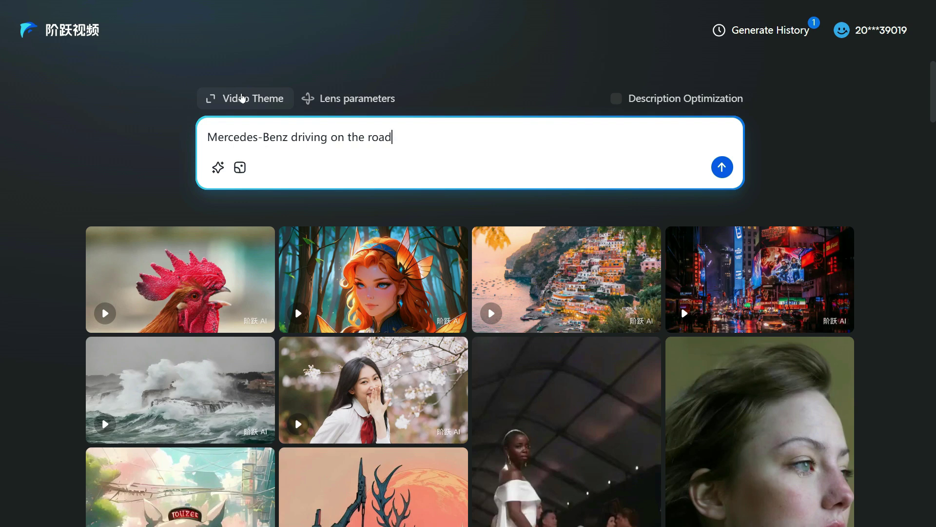
pyautogui.click(240, 98)
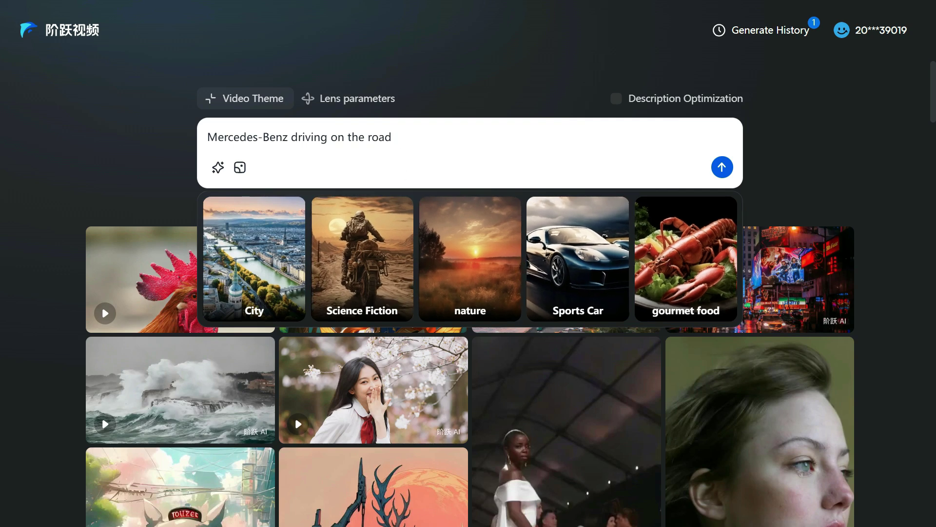
pyautogui.click(340, 101)
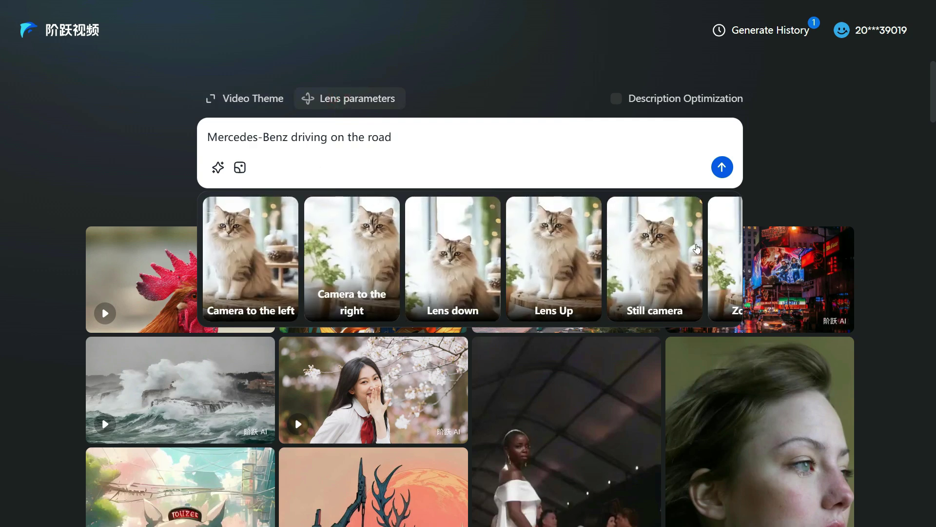
pyautogui.scroll(-2, 669, 264)
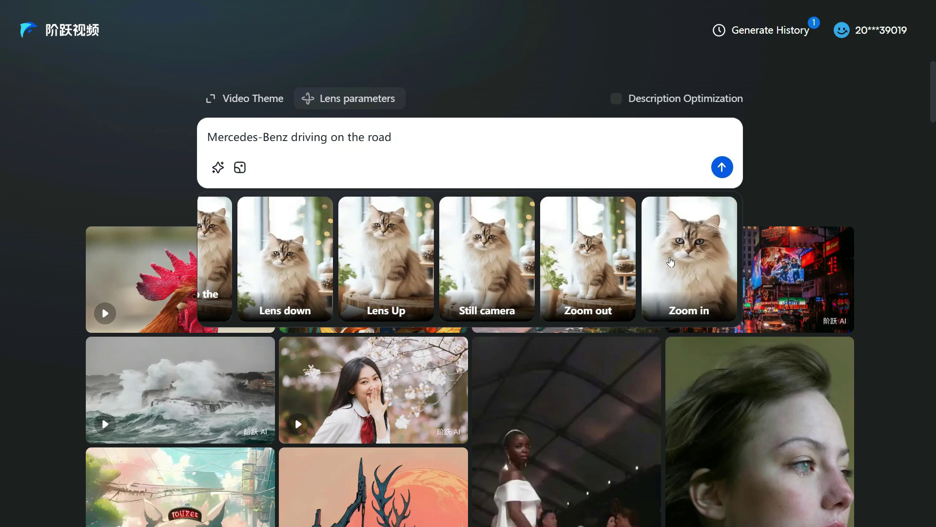
pyautogui.scroll(2, 439, 271)
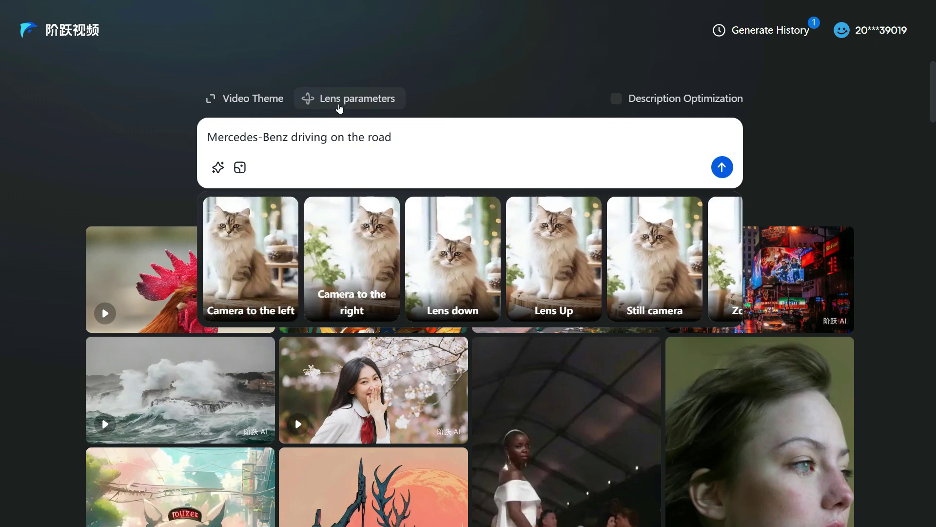
pyautogui.click(347, 100)
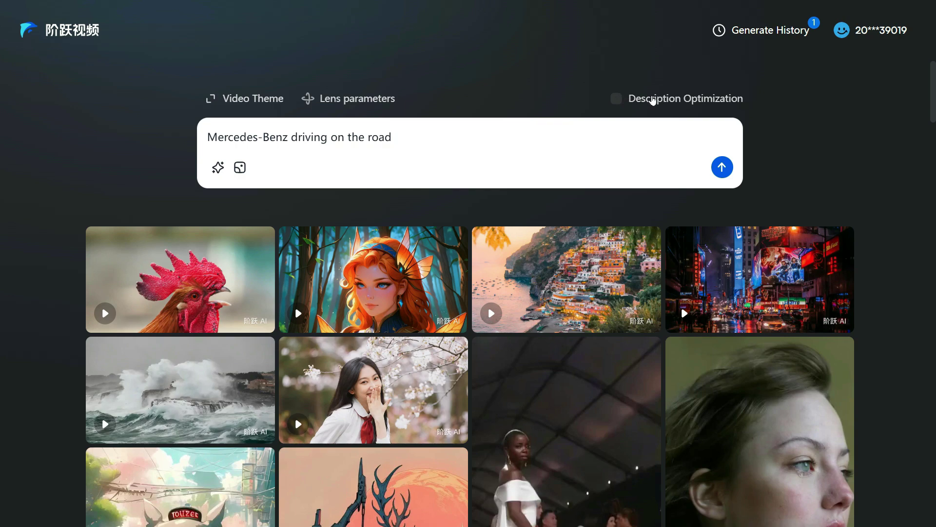
# Step: Switch on Description Optimization for the Mercedes-Benz prompt
pyautogui.click(622, 102)
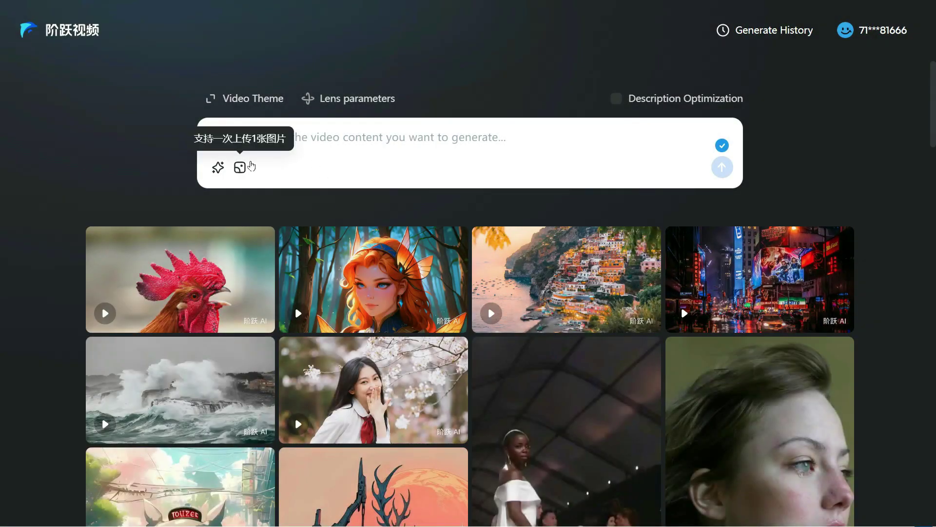
# Step: Attach image '1' of two children and submit 'Boy and girl walk slowly, 16:9 Ratio'
pyautogui.click(240, 168)
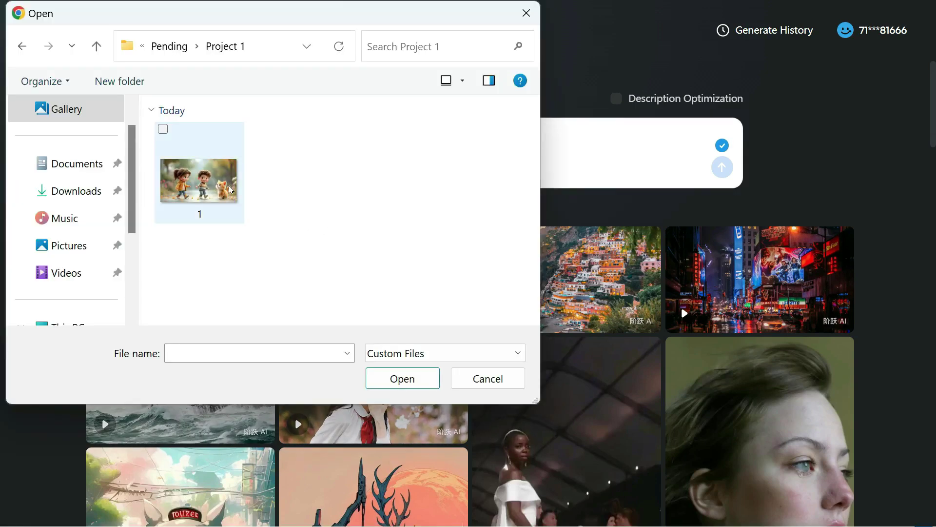
pyautogui.doubleClick(217, 182)
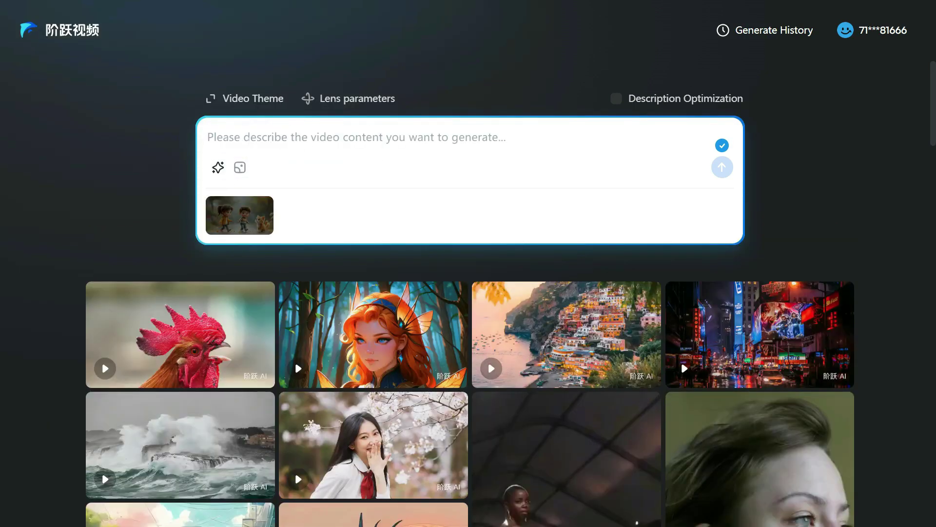
pyautogui.write('Boy and girl walk slowly, 16:9 Ratio')
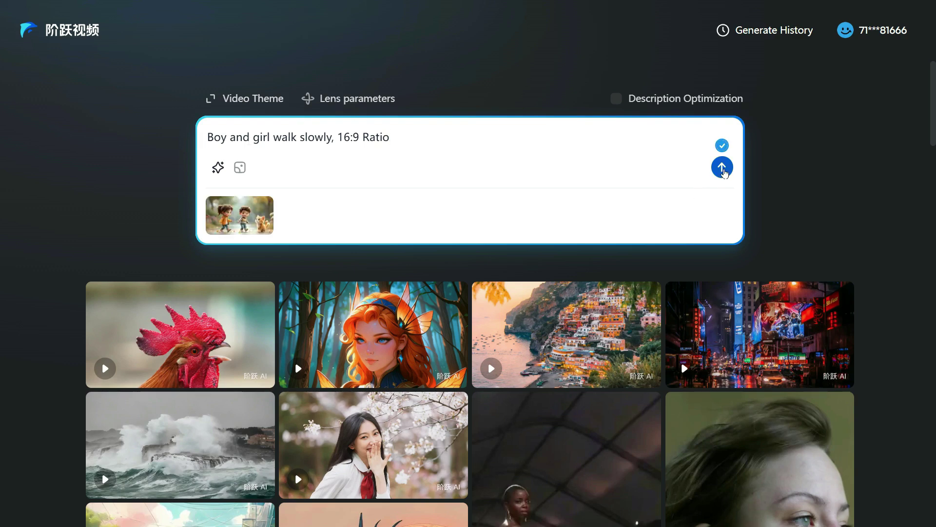
pyautogui.click(723, 169)
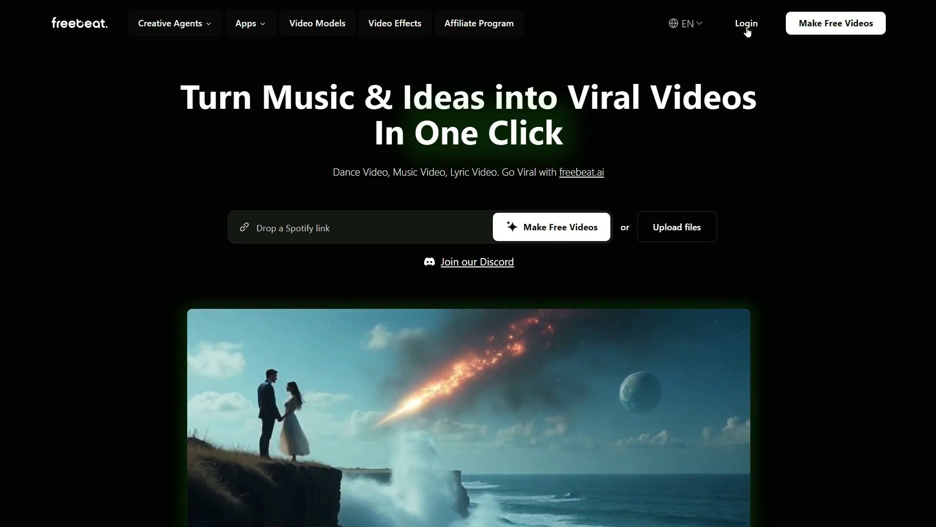
# Step: Sign in to Freebeat AI with Google and review the free plan's 500-credit allowance
pyautogui.click(745, 24)
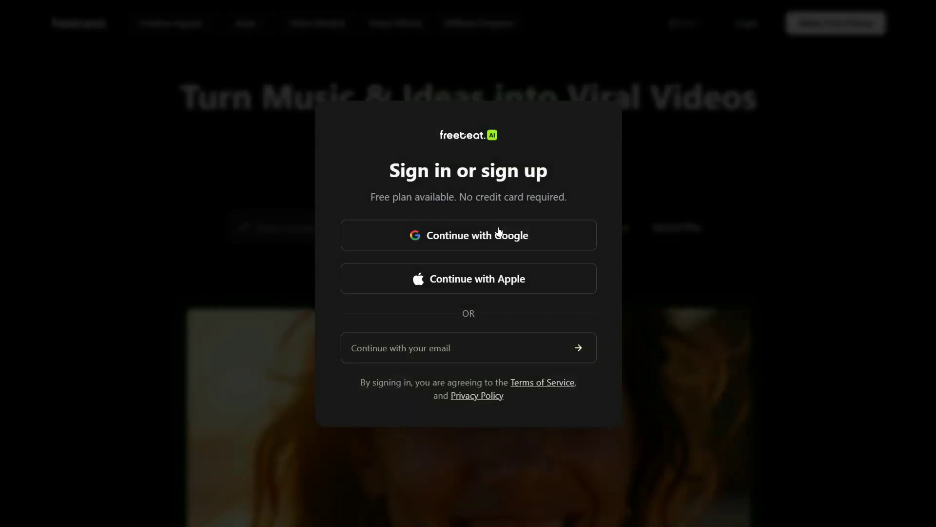
pyautogui.click(479, 237)
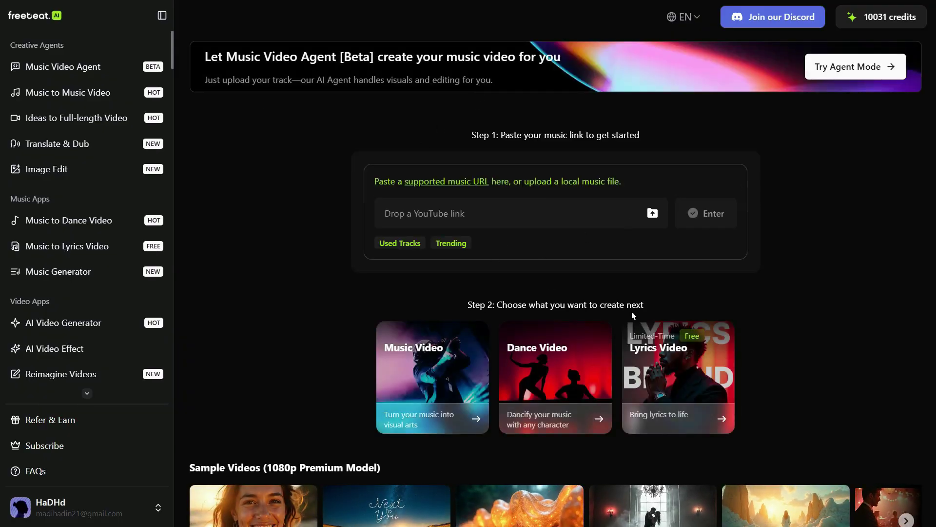
pyautogui.click(52, 445)
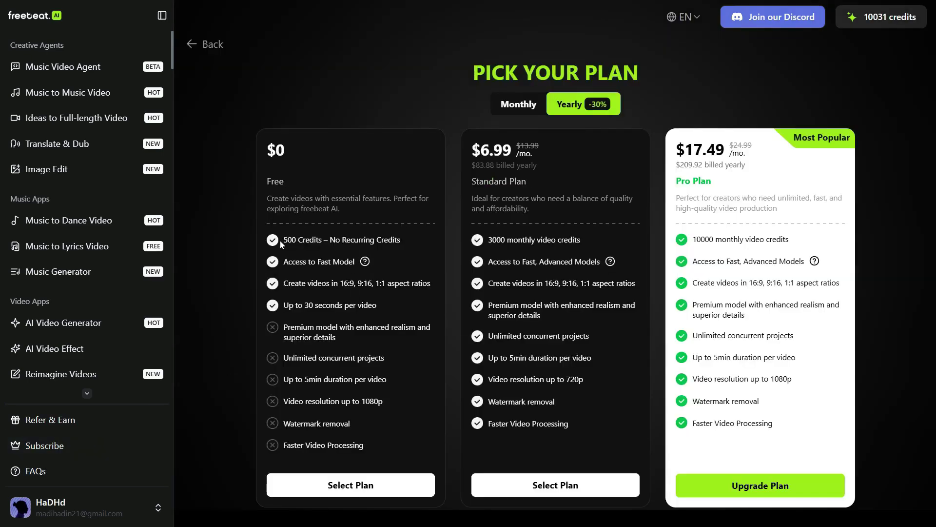
pyautogui.moveTo(280, 241); pyautogui.dragTo(407, 238)
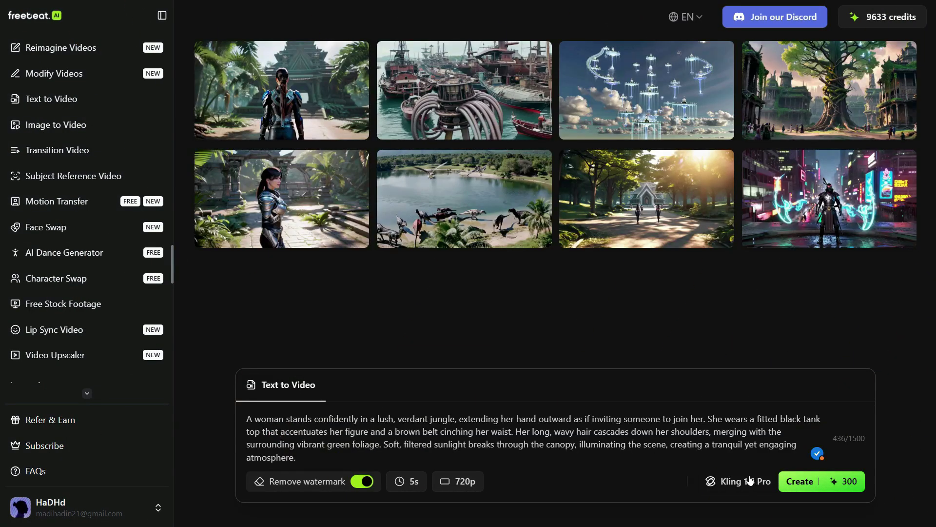
# Step: Switch the video model to Auto fast, keeping 4s duration and 720p resolution
pyautogui.click(747, 480)
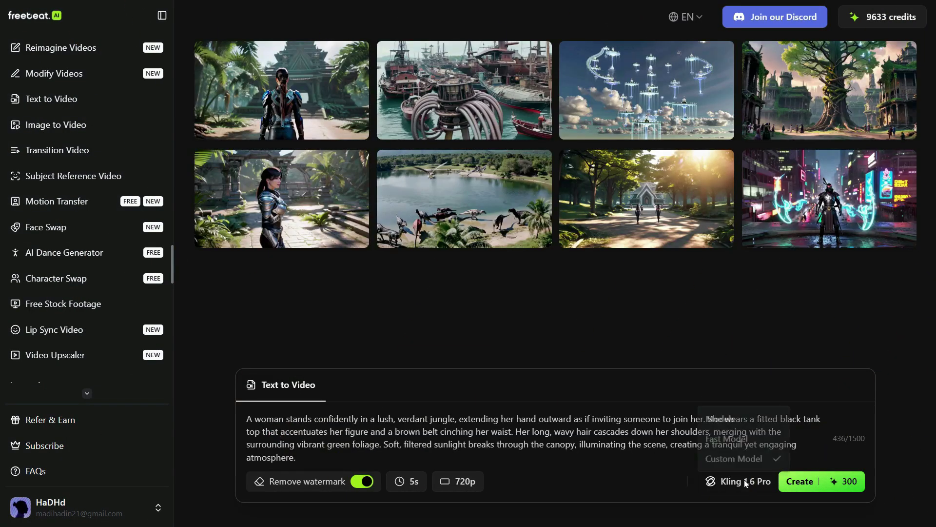
pyautogui.click(728, 435)
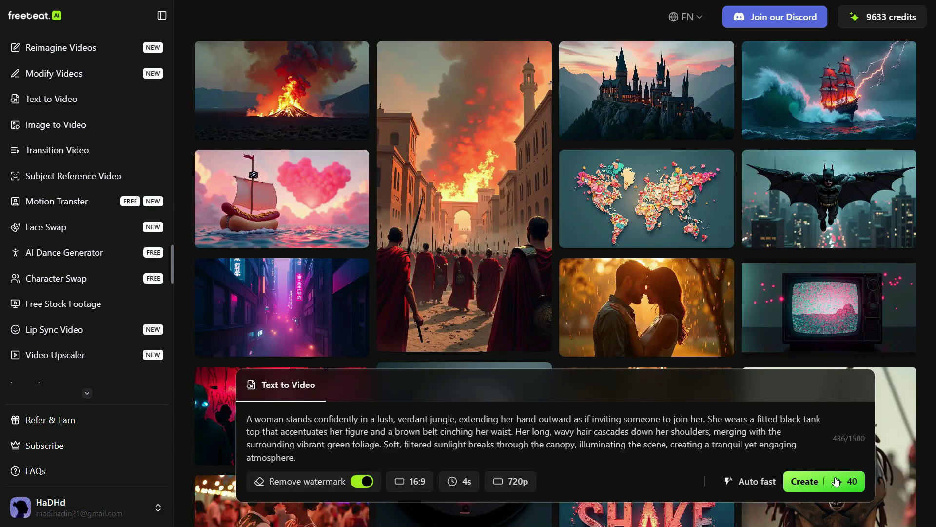
pyautogui.click(463, 482)
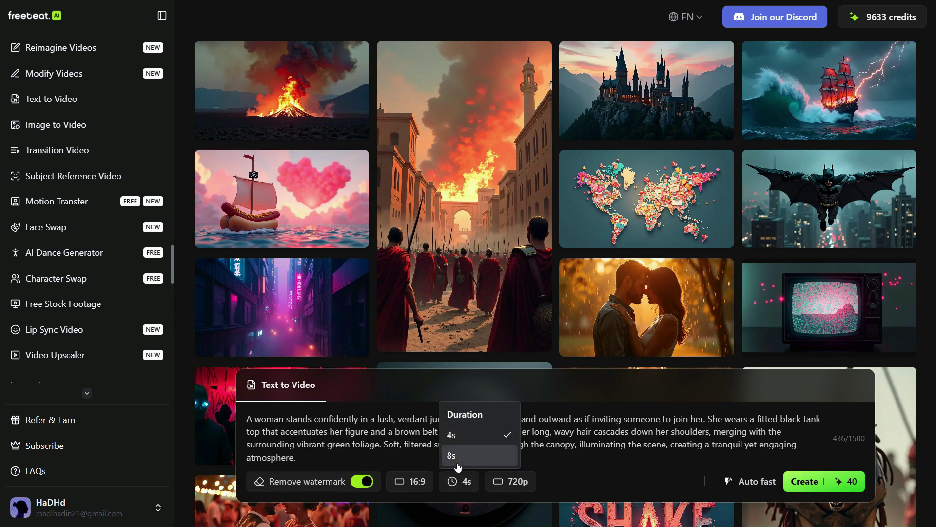
pyautogui.click(520, 486)
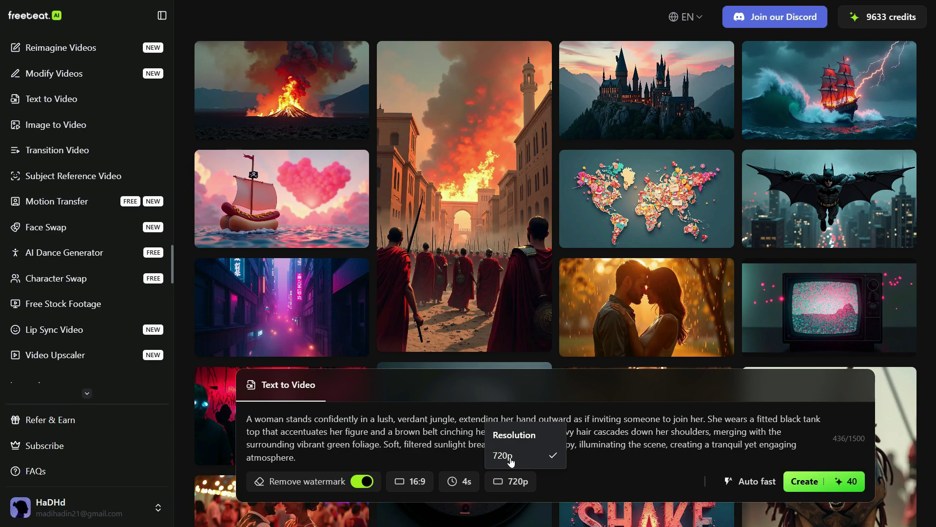
pyautogui.click(565, 483)
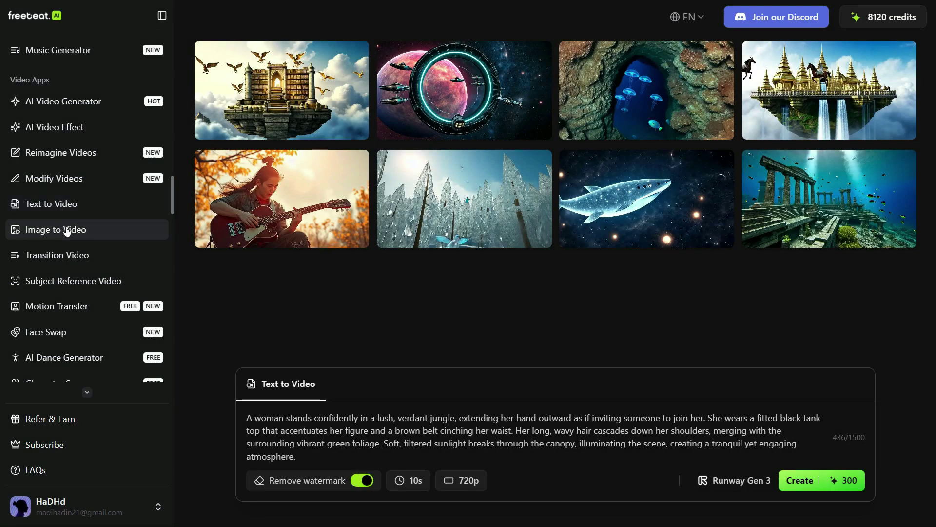
# Step: Switch to Image to Video and choose Kling 2.1 Pro as the model
pyautogui.click(66, 232)
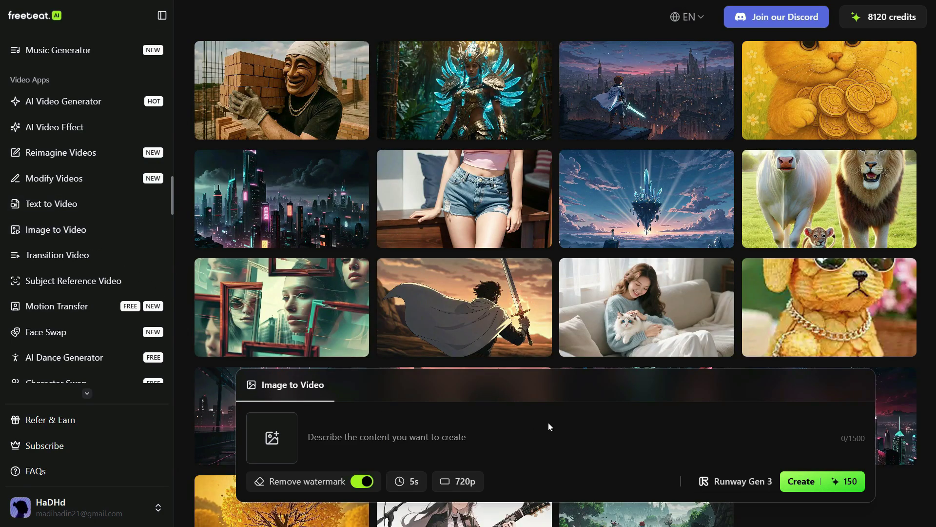
pyautogui.click(741, 482)
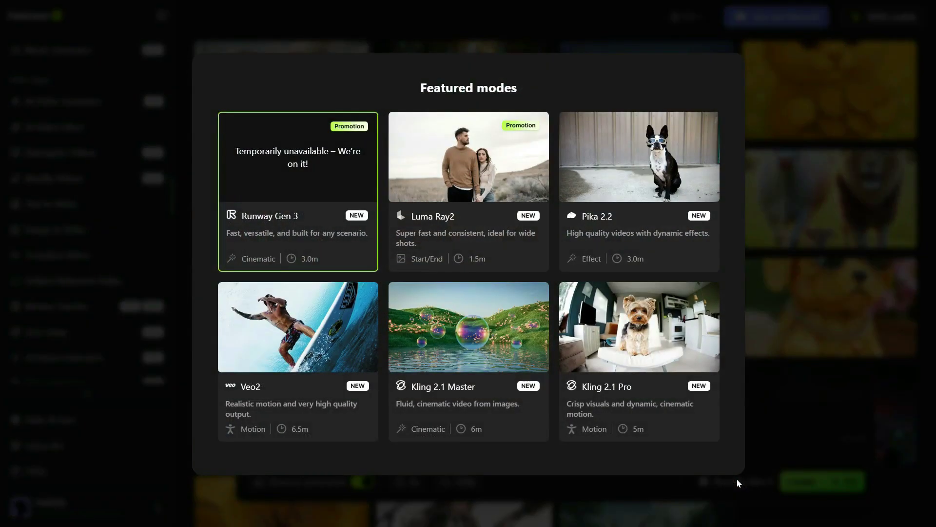
pyautogui.scroll(-2, 664, 311)
pyautogui.scroll(-1, 664, 311)
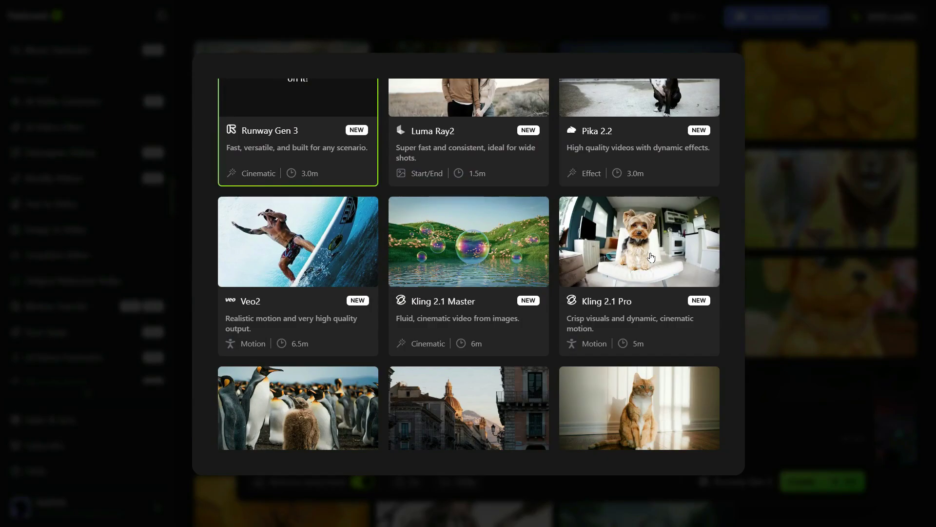
pyautogui.click(651, 257)
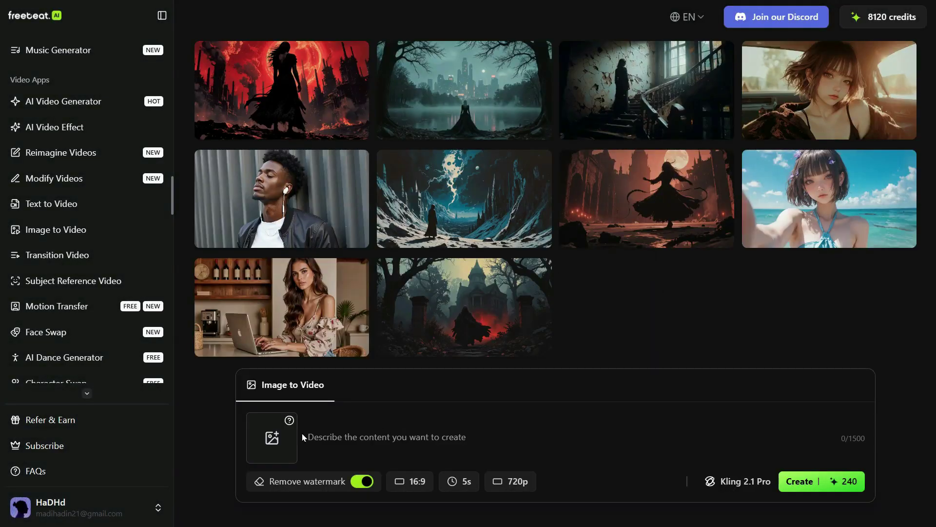
# Step: Upload Pic 3 with the prompt 'She smiled slightly and turn around and walk slowly.'
pyautogui.click(269, 443)
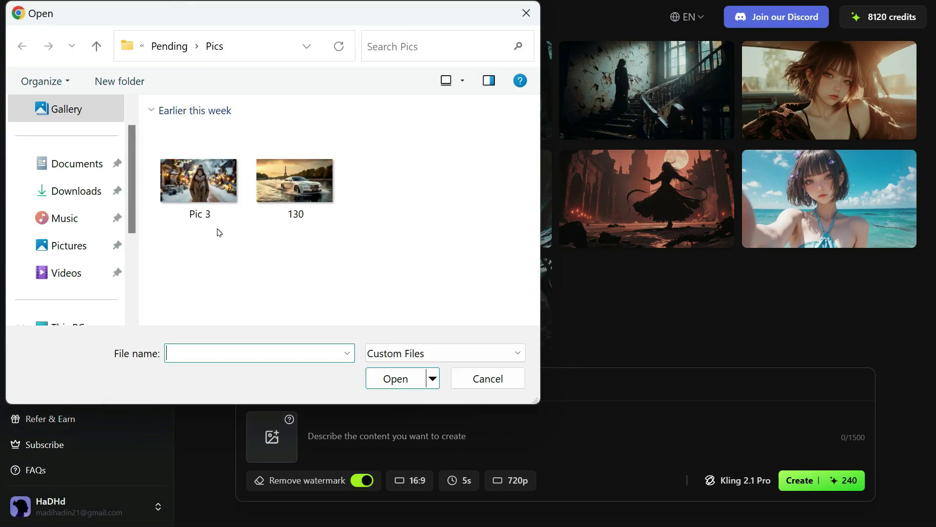
pyautogui.doubleClick(189, 185)
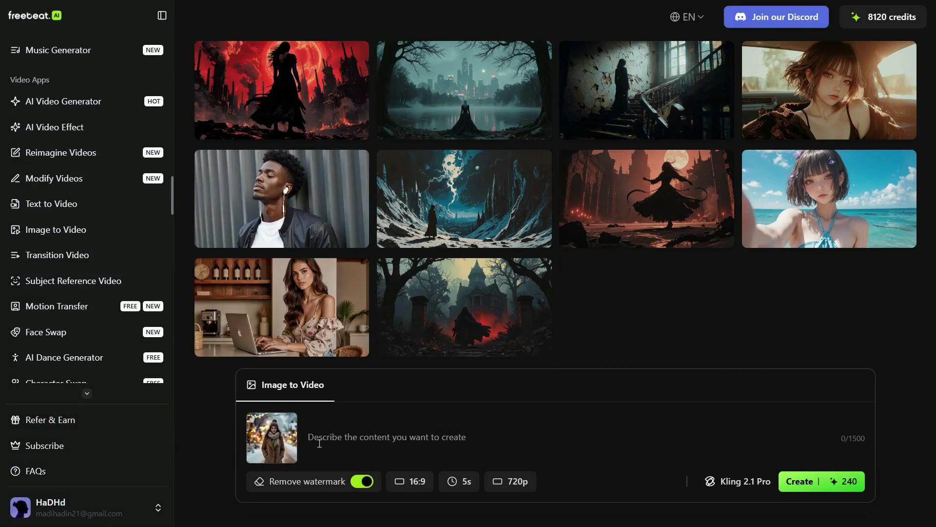
pyautogui.write('She smiled slightly and turn around and walk slowly.')
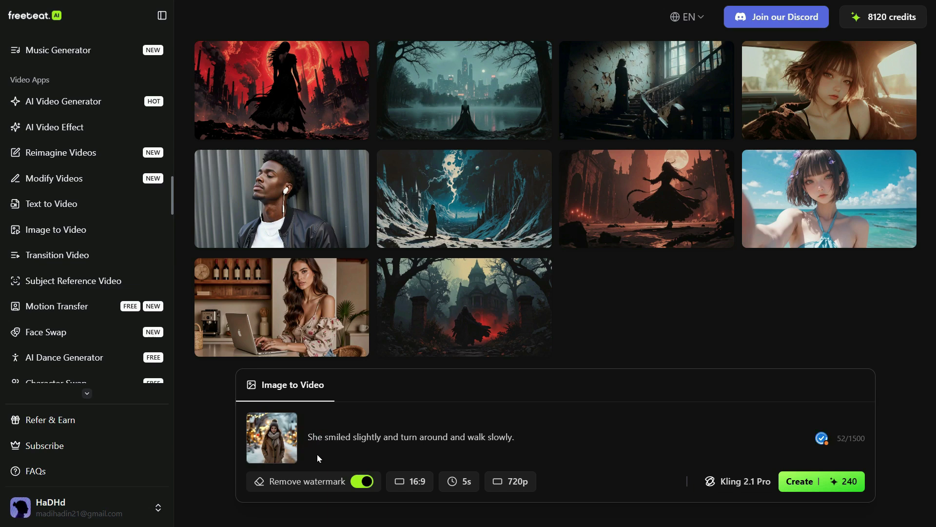
# Step: Keep the aspect ratio at 16:9 and the duration at 5 seconds
pyautogui.click(413, 480)
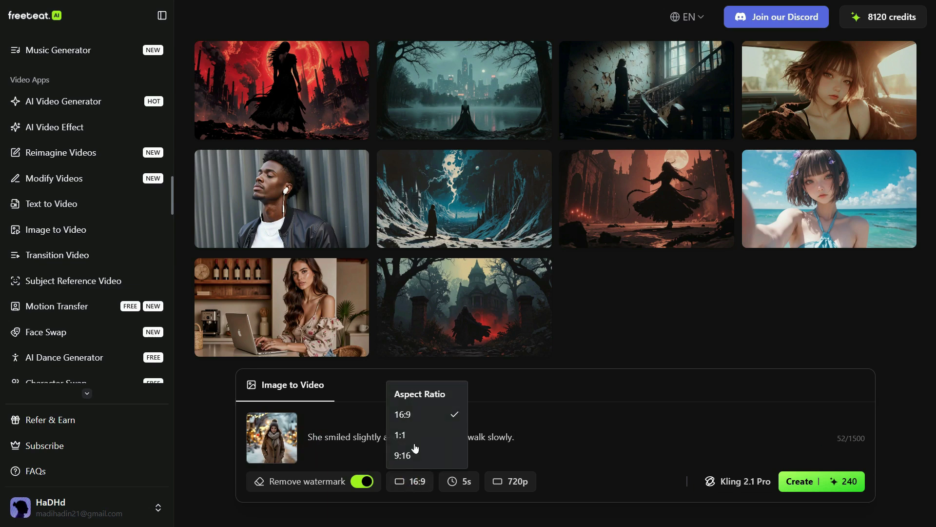
pyautogui.click(437, 422)
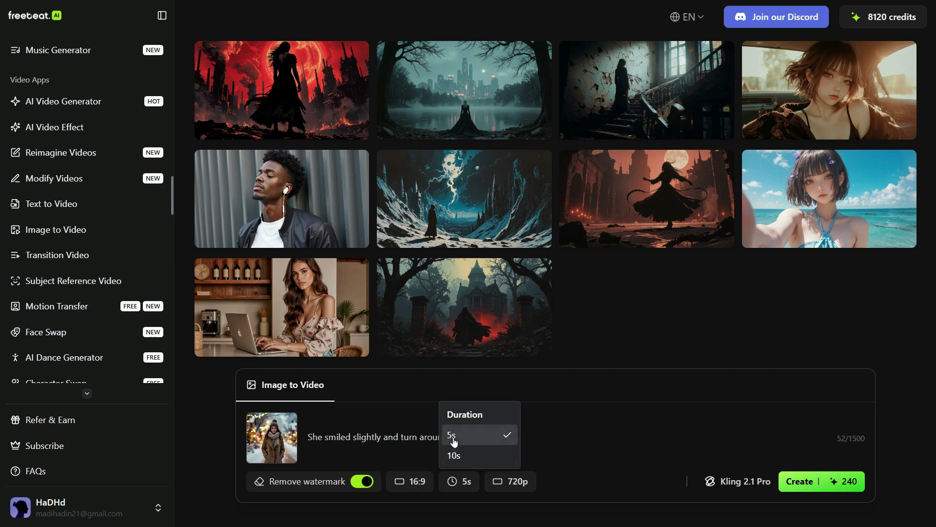
pyautogui.click(454, 435)
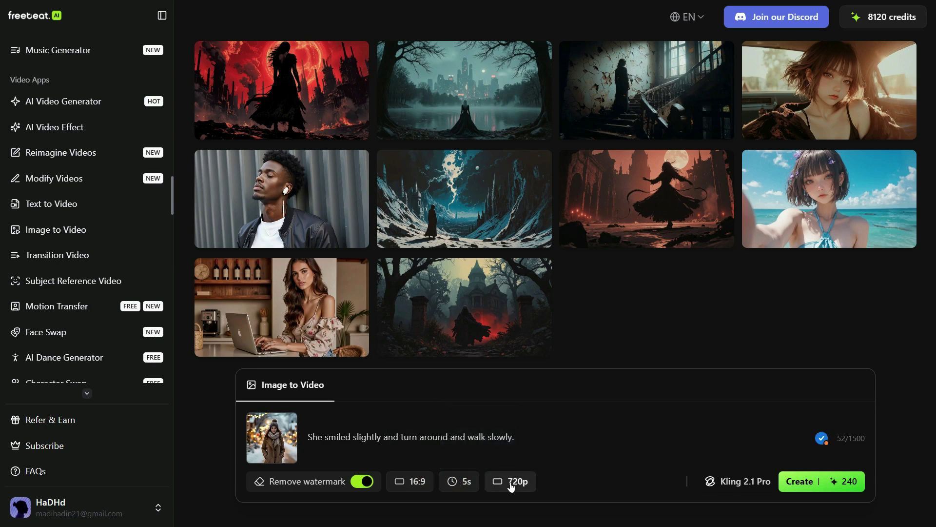
pyautogui.click(509, 484)
# Step: Keep the Freebeat AI video resolution at 720p
pyautogui.click(510, 485)
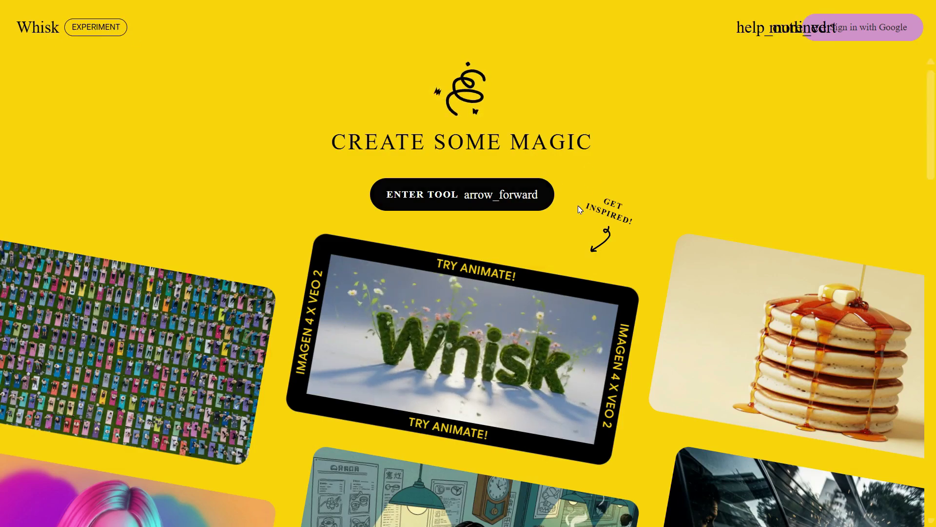
# Step: Look over the Whisk landing page and enter the image-making tool
pyautogui.scroll(-5, 559, 227)
pyautogui.scroll(-5, 577, 282)
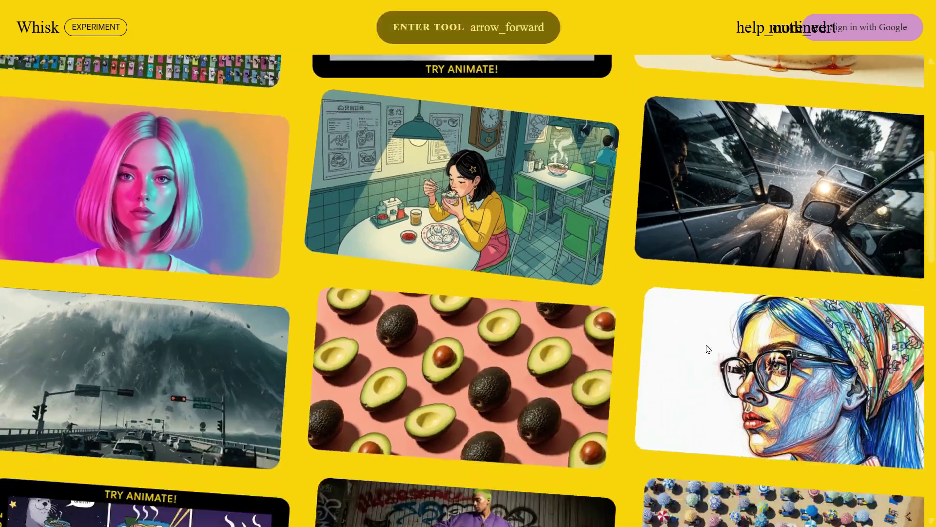
pyautogui.scroll(10, 707, 349)
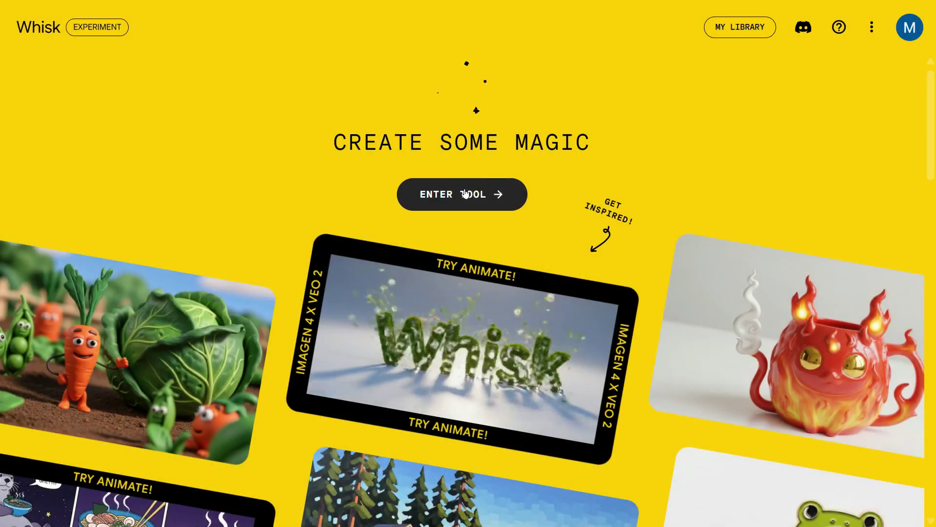
pyautogui.click(460, 194)
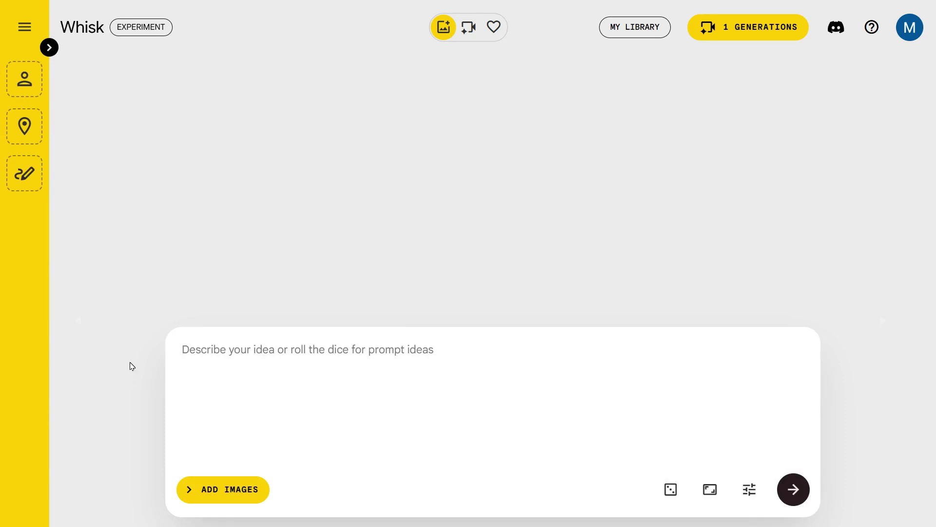
# Step: Generate 16:9 landscape images from the white Rolls-Royce on the Seine prompt
pyautogui.write("A luxurious white Rolls-Royce glides effortlessly across the serene waters of the Seine River, its polished body reflecting the warm hues of the sunset. In the background, the iconic Eiffel Tower stands tall against the golden sky, while the car's sleek silhouette contrasts beautifully with the soft waves. Gentle ripples surround the vehicle, enhancing the elegance of this opulent scene in Paris.")
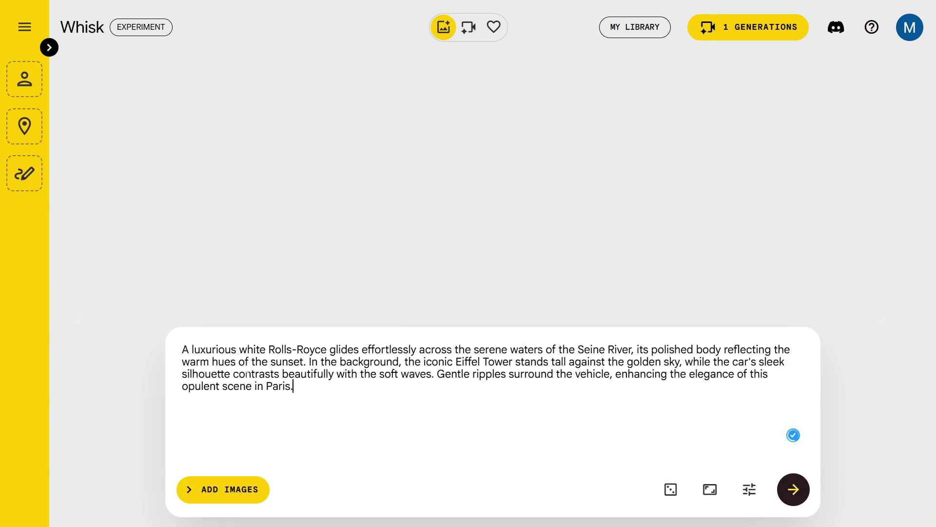
pyautogui.click(712, 489)
pyautogui.click(717, 495)
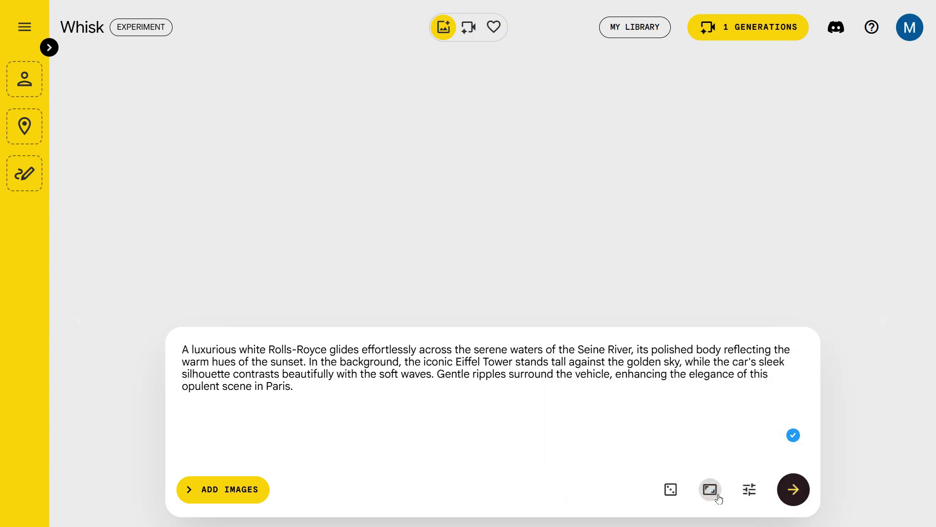
pyautogui.click(793, 490)
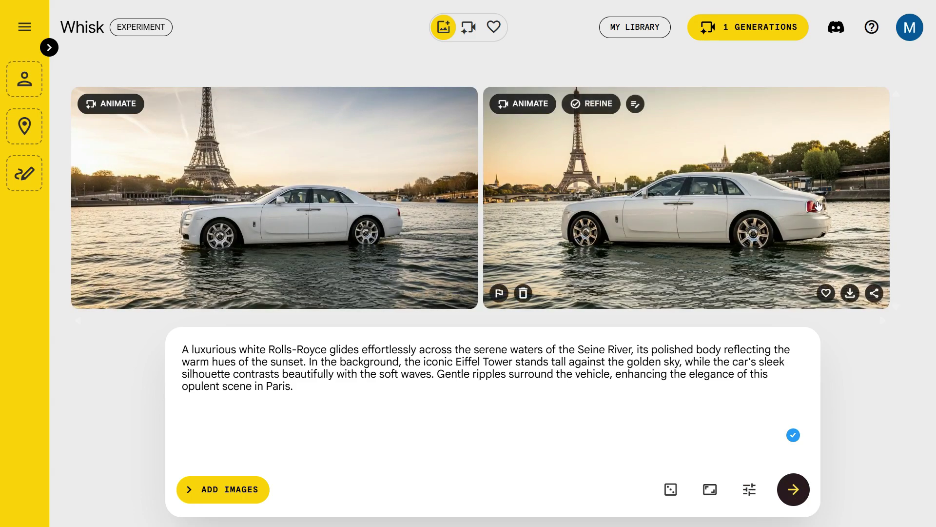
pyautogui.moveTo(274, 198)
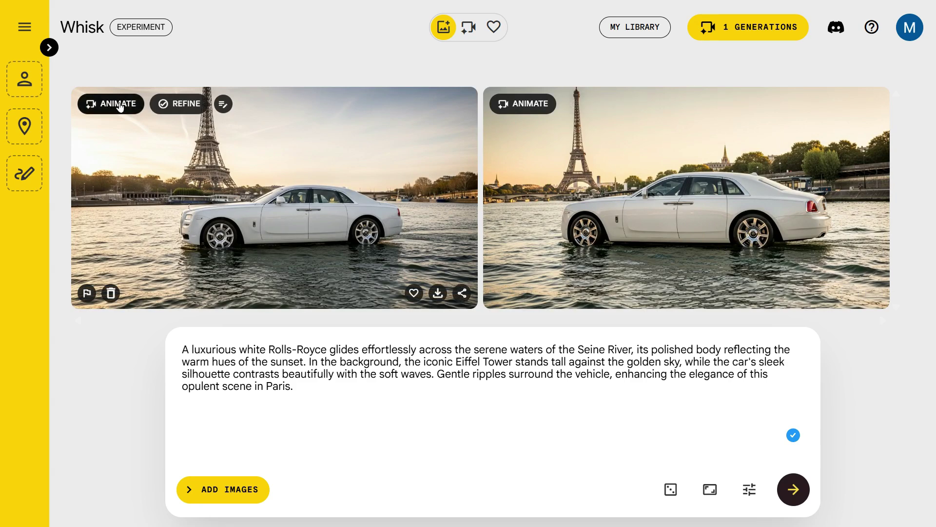
# Step: Animate the left image with the Rolls-Royce gliding across the Seine prompt
pyautogui.click(120, 106)
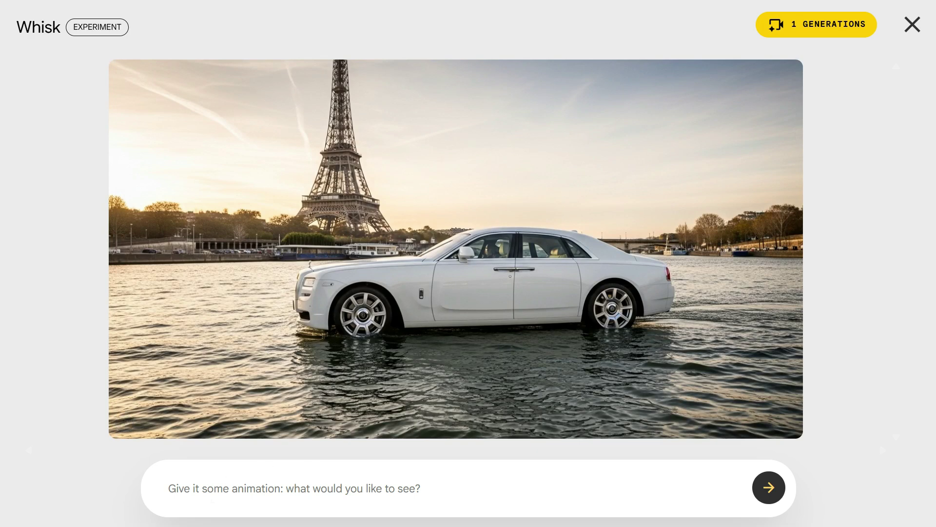
pyautogui.write("A luxurious white Rolls-Royce glides effortlessly across the serene waters of the Seine River, its polished body reflecting the warm hues of the sunset. In the background, the iconic Eiffel Tower stands tall against the golden sky, while the car's sleek silhouette contrasts beautifully with the soft waves. Gentle ripples surround the vehicle, enhancing the elegance of this opulent scene in Paris.")
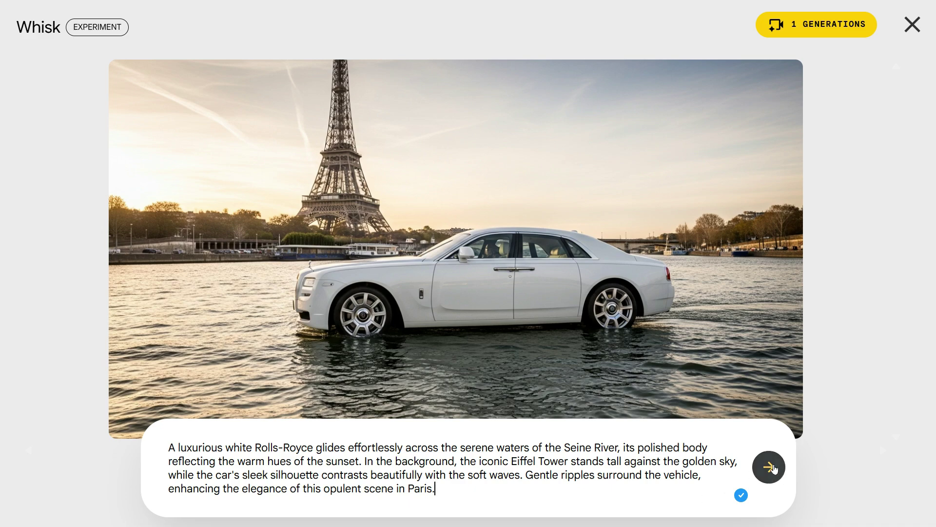
pyautogui.click(773, 467)
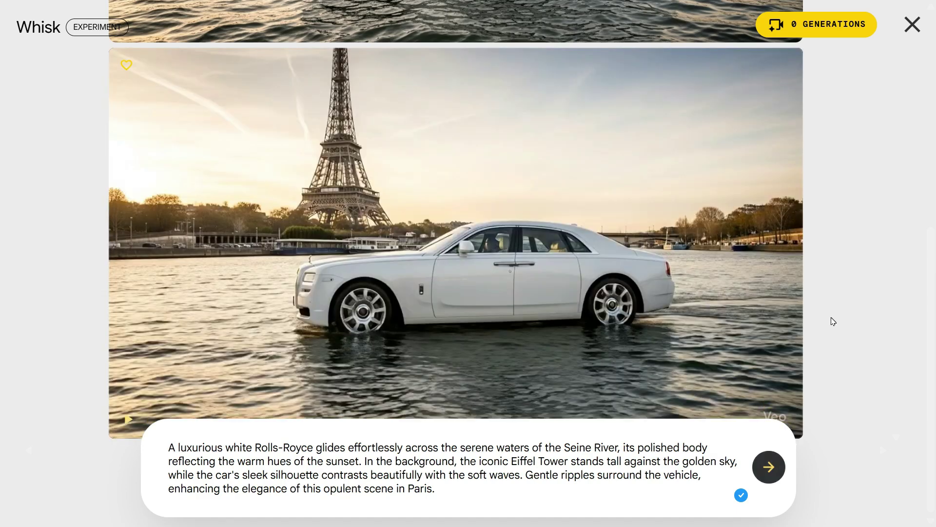
pyautogui.moveTo(480, 333)
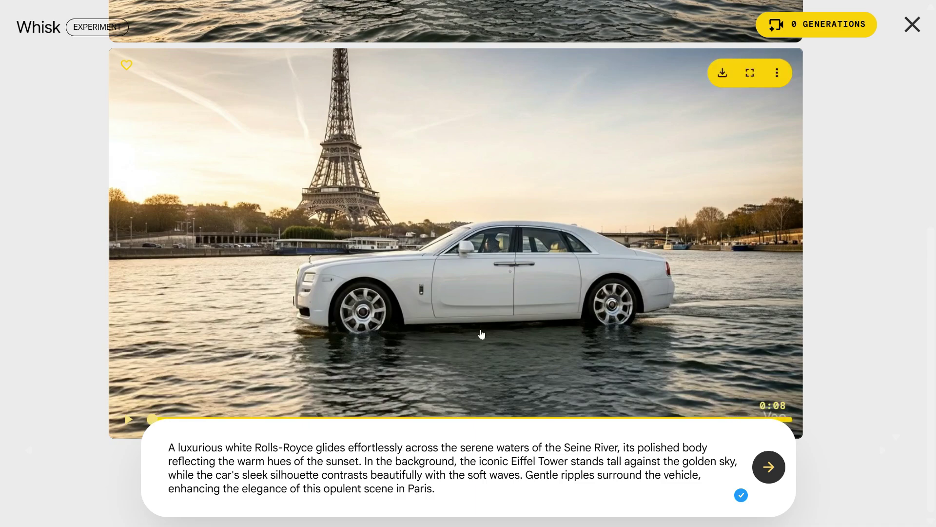
# Step: Play the eight-second Rolls-Royce clip full screen and download it as a video file
pyautogui.click(191, 317)
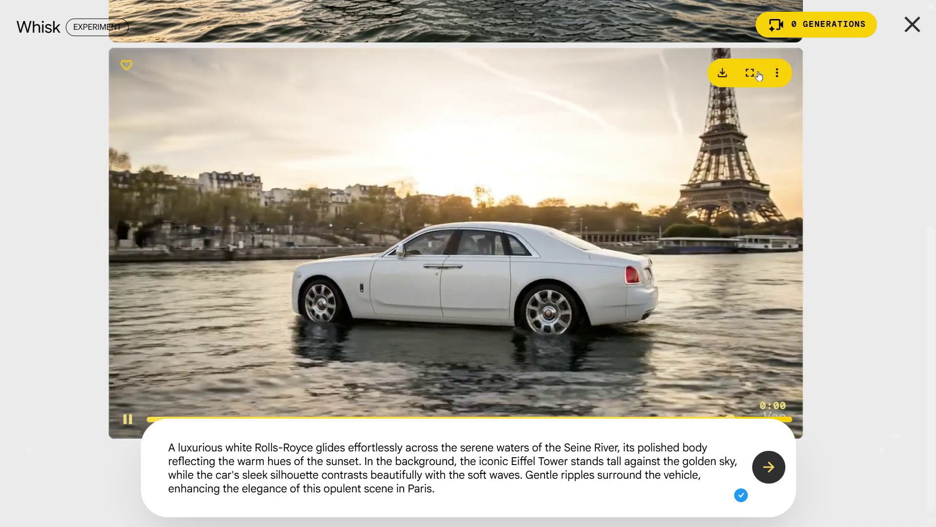
pyautogui.click(750, 74)
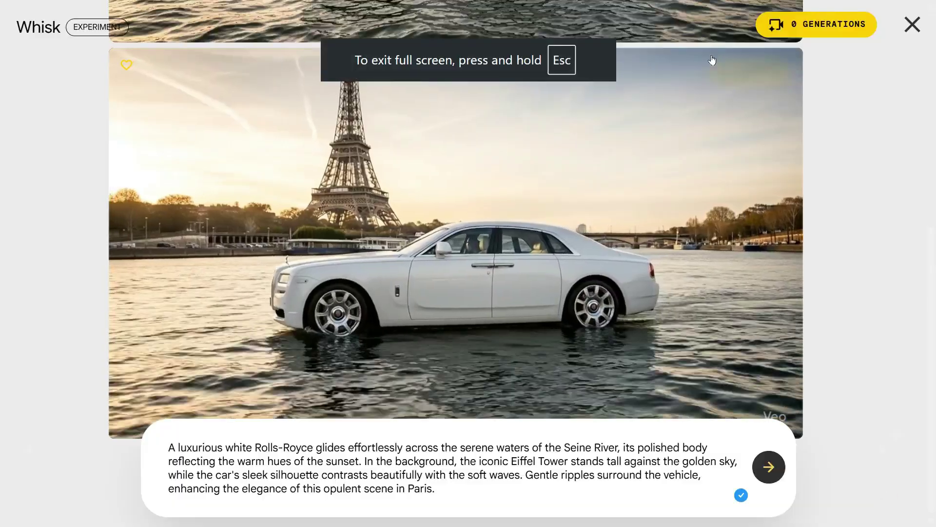
pyautogui.click(722, 74)
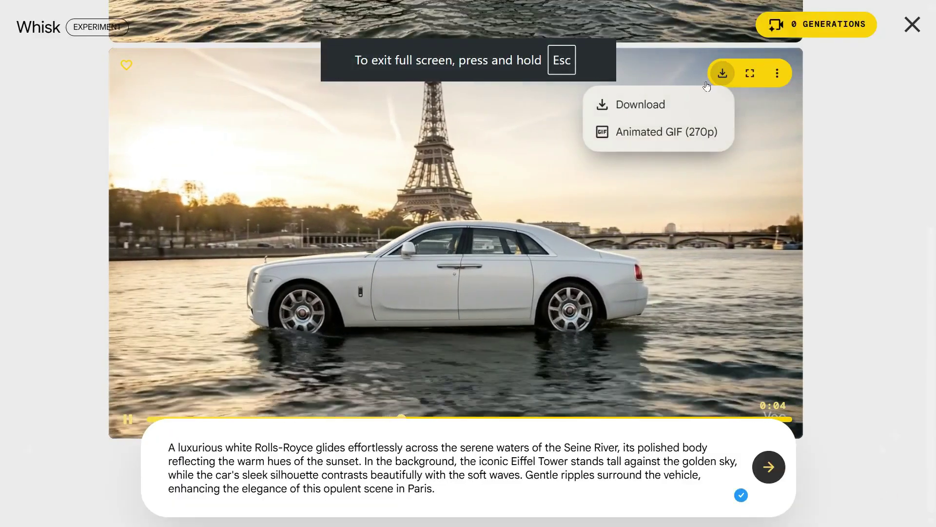
pyautogui.click(645, 104)
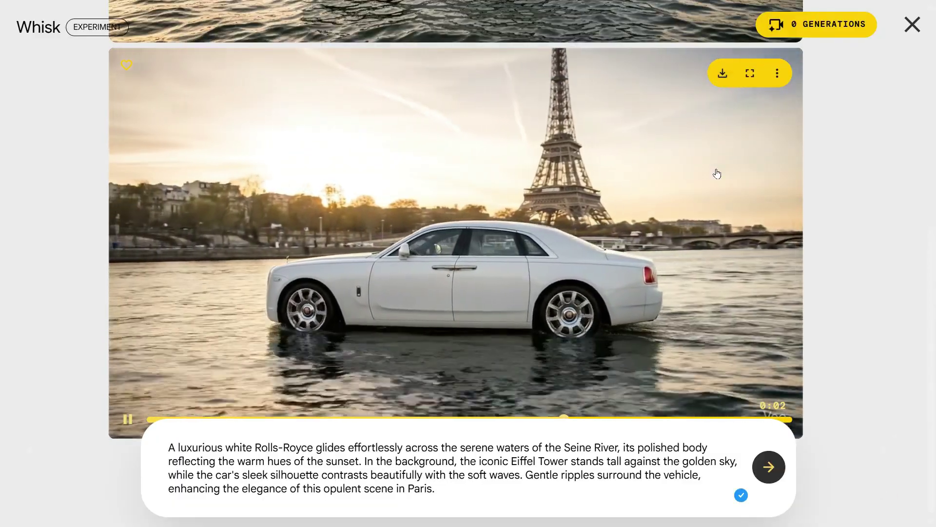
# Step: Leave the video viewer and open Whisk's Google account panel showing 0 AI credits left
pyautogui.press('Escape')
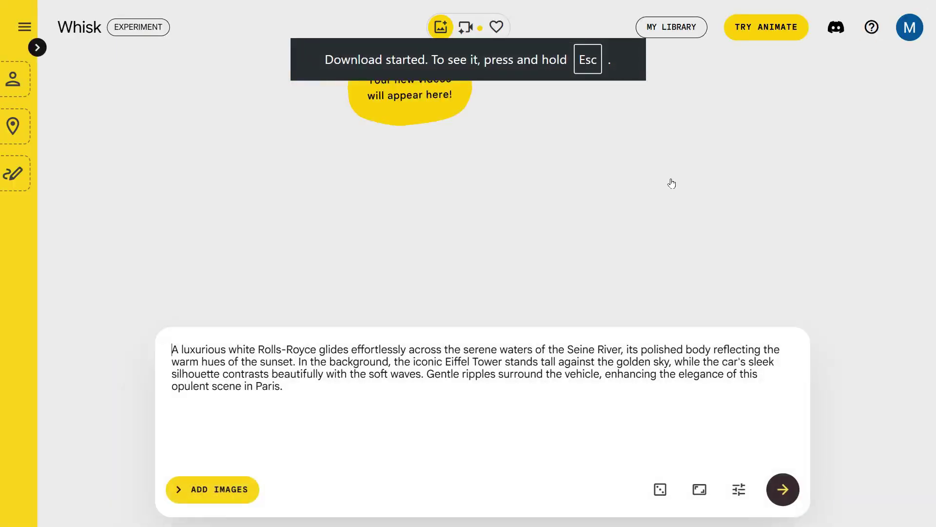
pyautogui.click(82, 27)
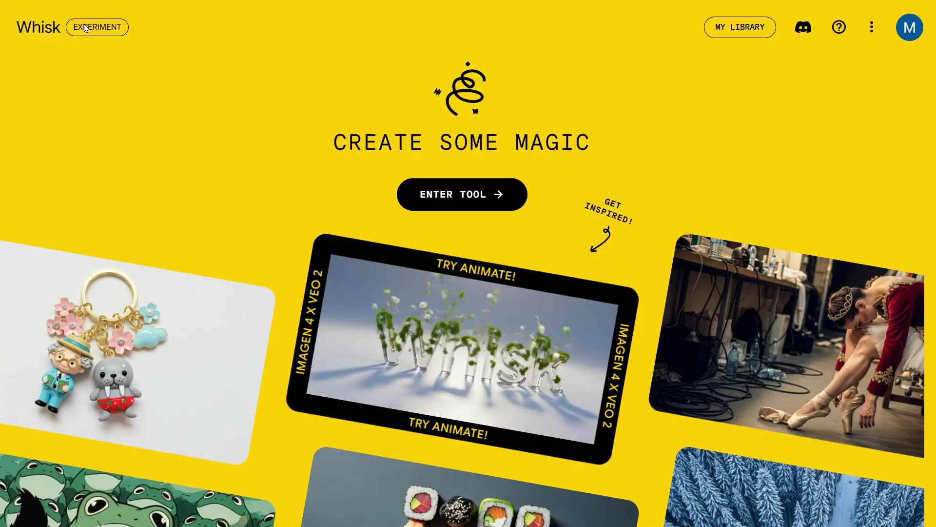
pyautogui.scroll(-2, 640, 315)
pyautogui.scroll(-3, 641, 317)
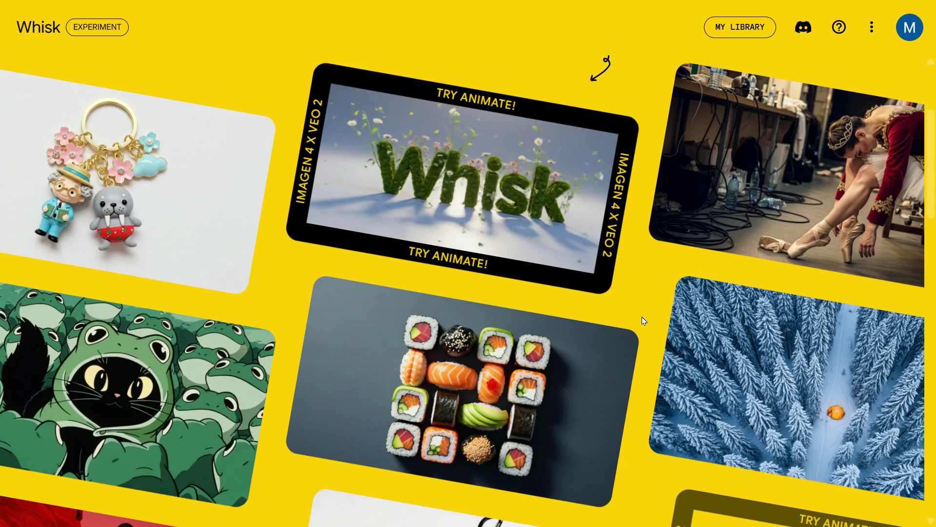
pyautogui.scroll(-5, 653, 298)
pyautogui.scroll(-5, 662, 278)
pyautogui.scroll(-2, 662, 278)
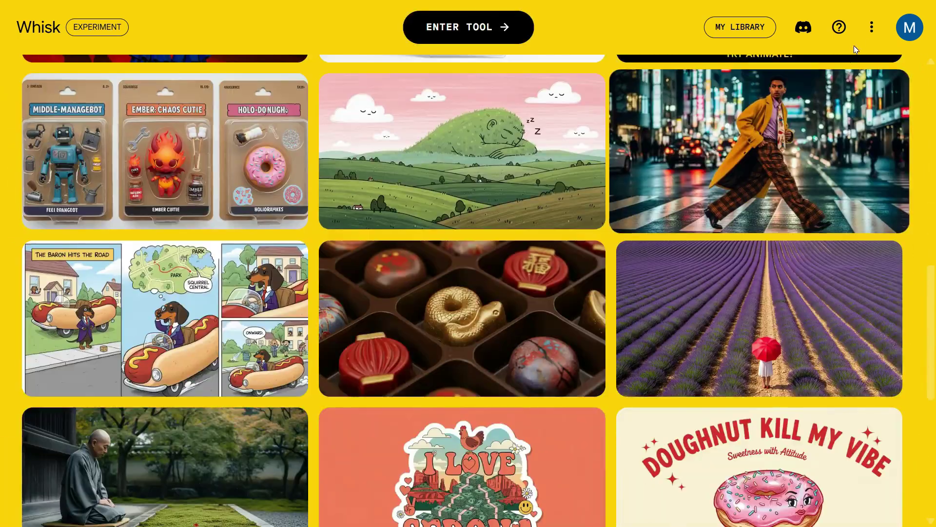
pyautogui.click(915, 30)
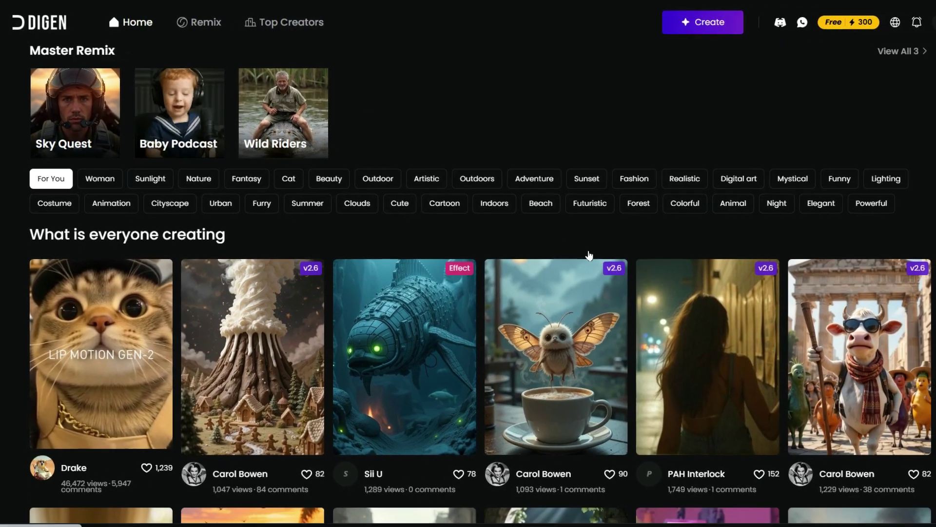
# Step: Scroll through DIGEN's 'What is everyone creating' community feed on the home page
pyautogui.scroll(-3, 688, 360)
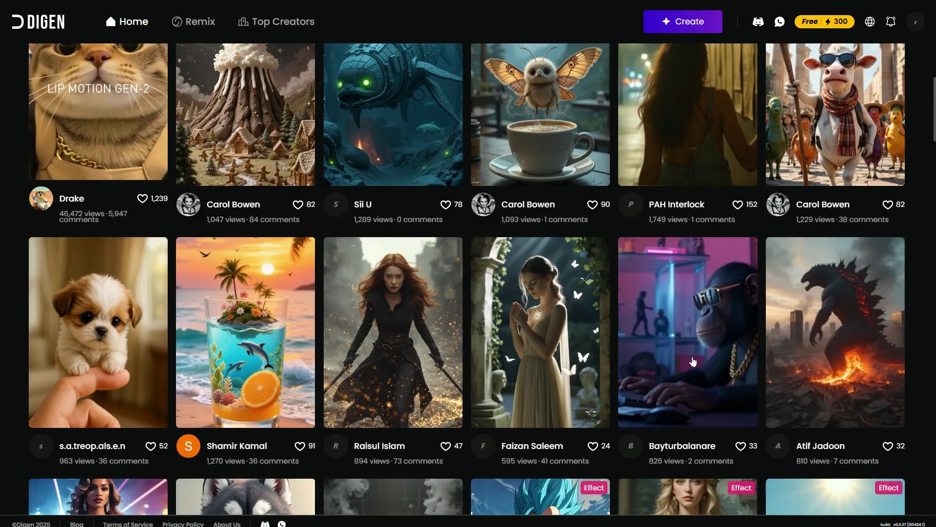
pyautogui.scroll(3, 693, 360)
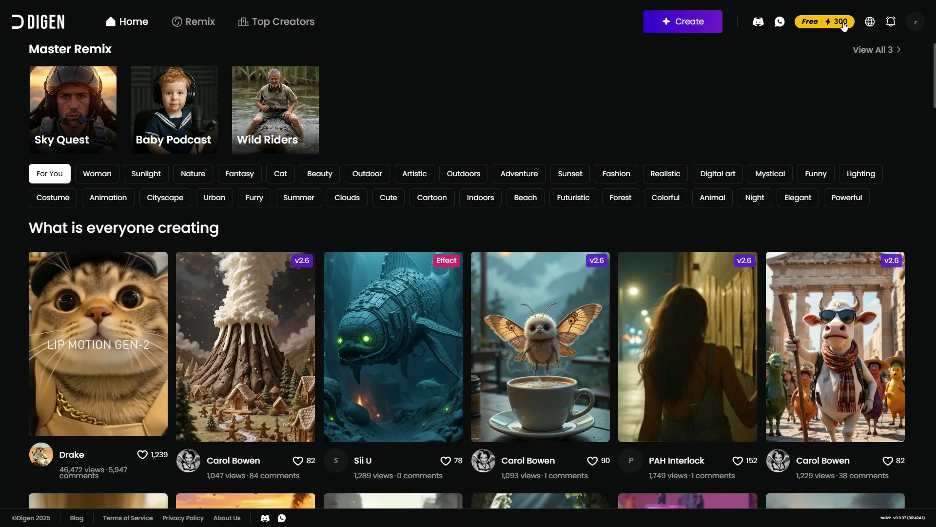
# Step: Upload the cartoon girl-in-the-meadow picture, generate a 5-second Real Motion Turbo video, and play it
pyautogui.click(683, 21)
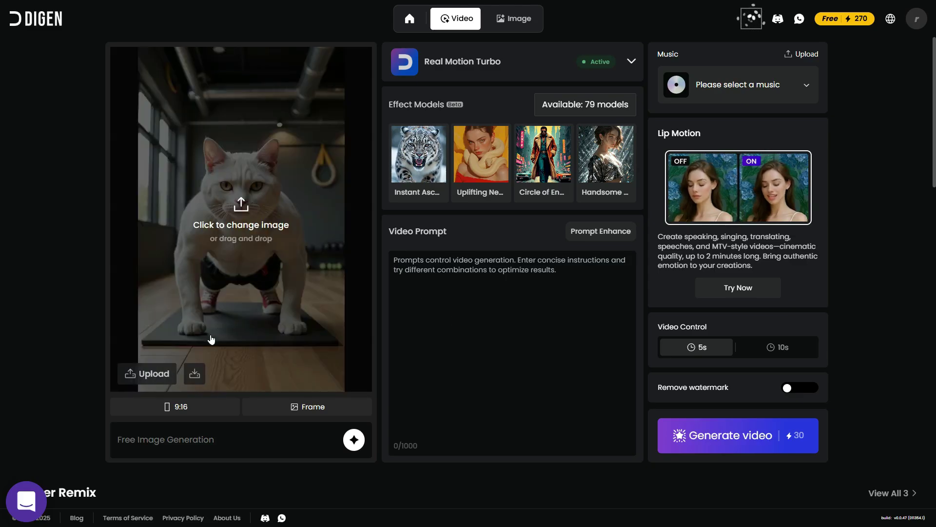
pyautogui.click(166, 373)
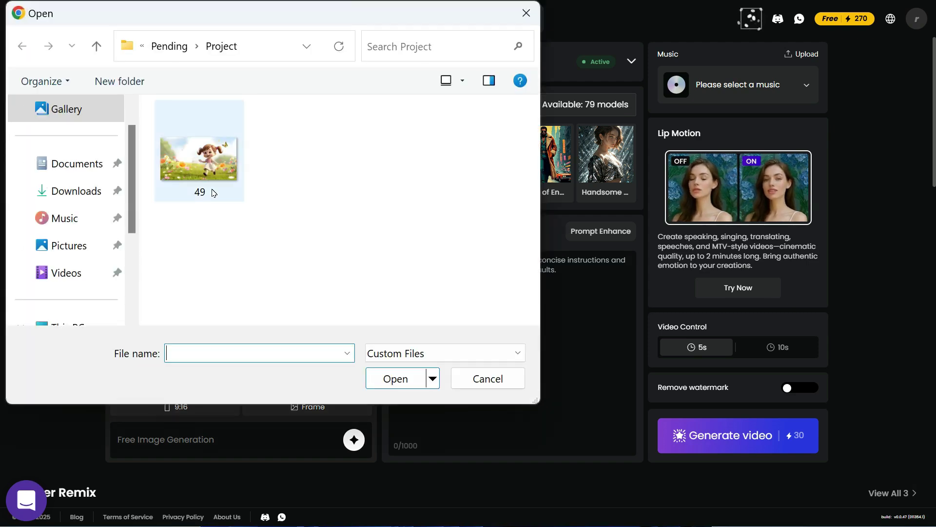
pyautogui.doubleClick(200, 166)
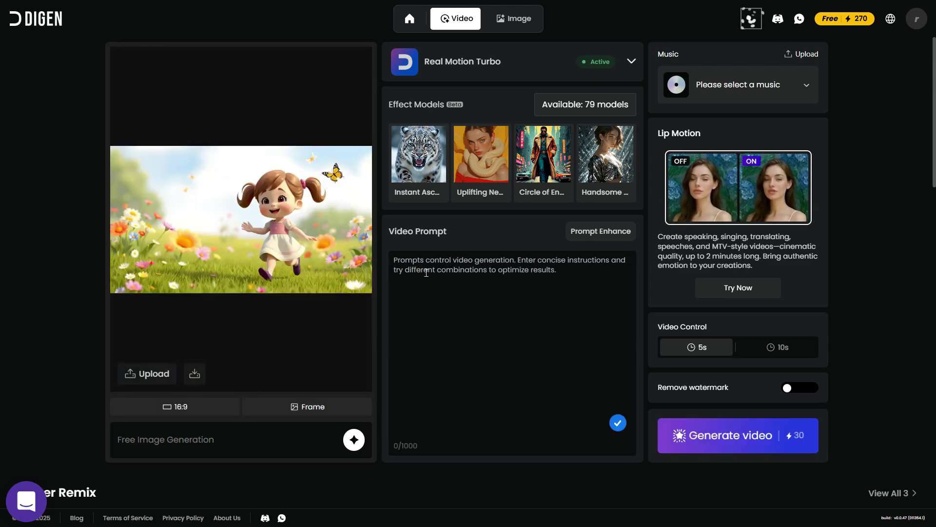
pyautogui.click(738, 439)
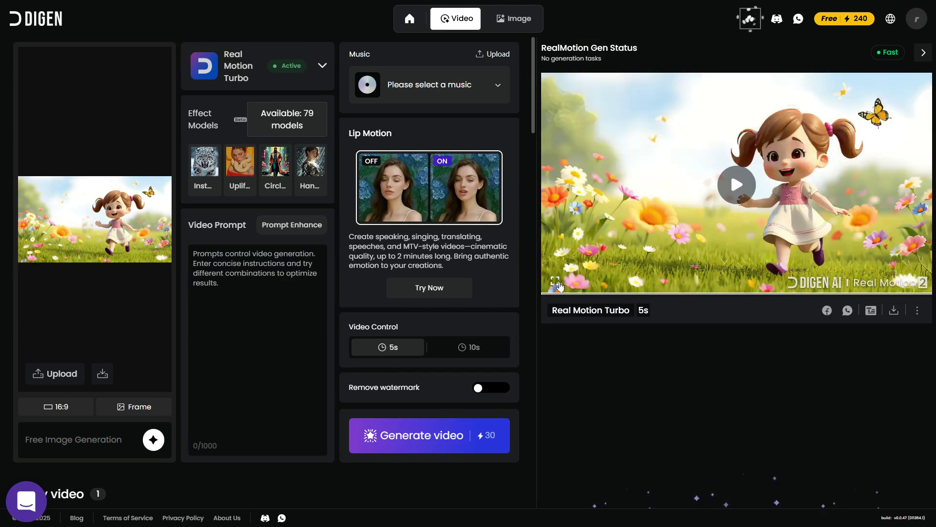
pyautogui.click(732, 239)
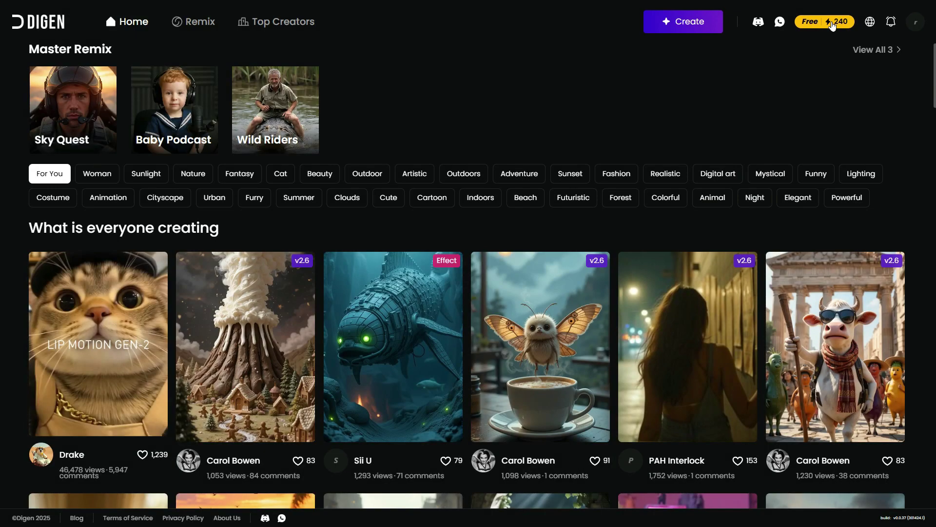
# Step: Open DIGEN's account page with 240 Meme left and scroll to the upgrade plans
pyautogui.click(833, 24)
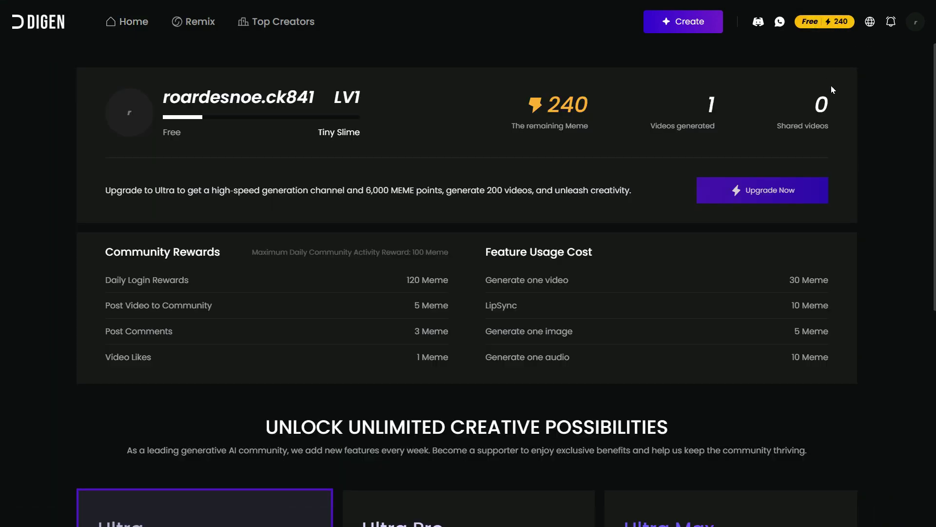
pyautogui.scroll(-2, 502, 265)
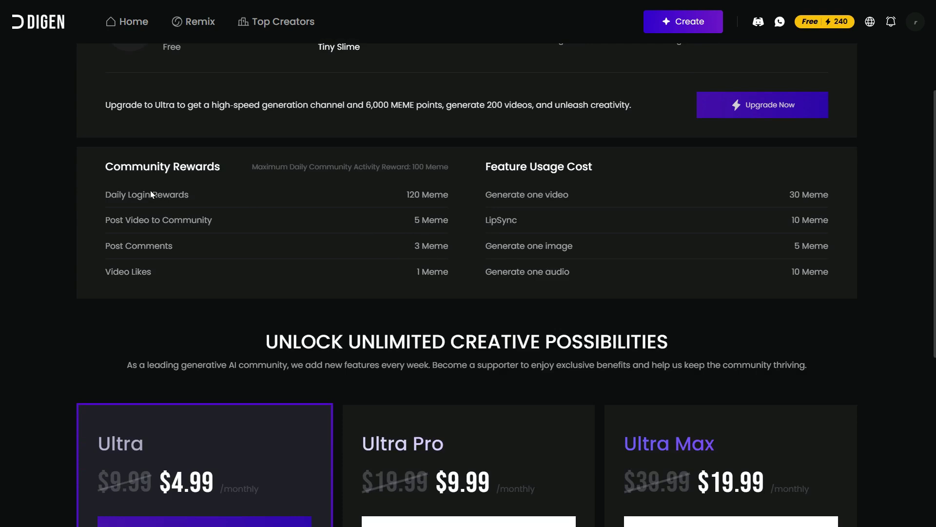